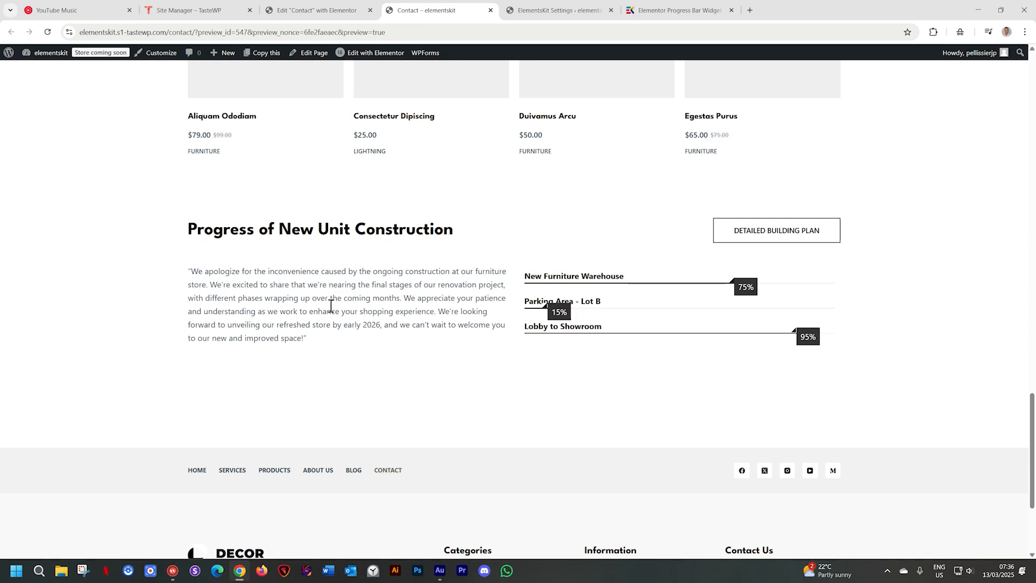
# - Review the Contact page preview, including the Progress of New Unit Construction section and the Latest News section
pyautogui.scroll(1, 330, 306)
pyautogui.scroll(-3, 553, 329)
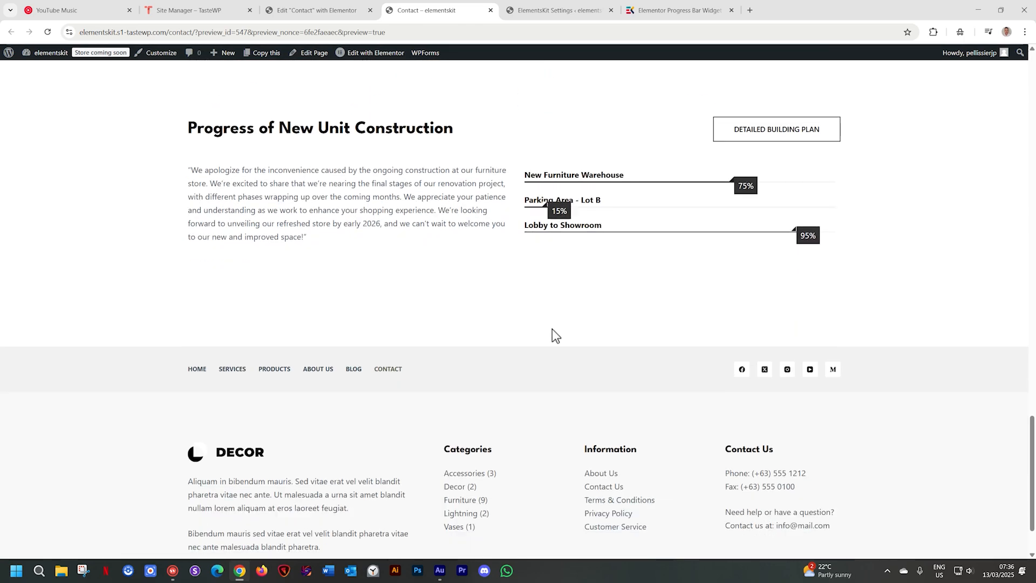
pyautogui.scroll(1, 560, 323)
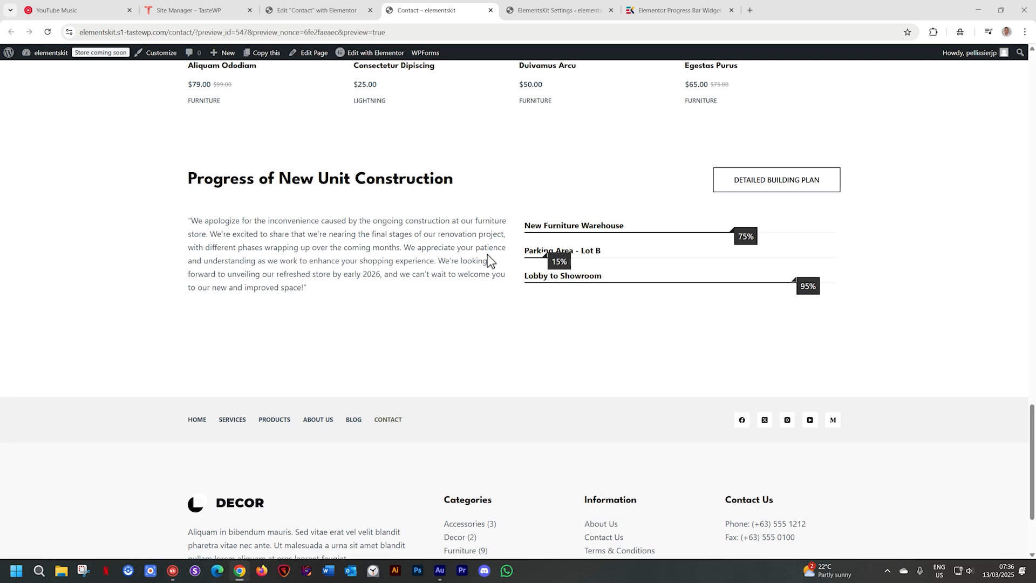
pyautogui.scroll(15, 487, 261)
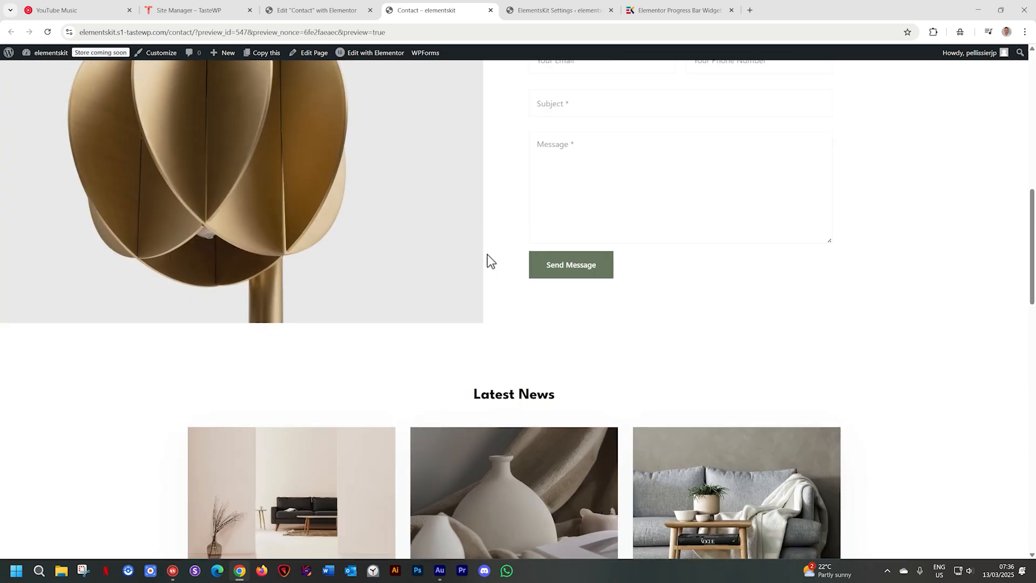
pyautogui.scroll(10, 487, 254)
pyautogui.scroll(-5, 485, 260)
pyautogui.scroll(-15, 484, 260)
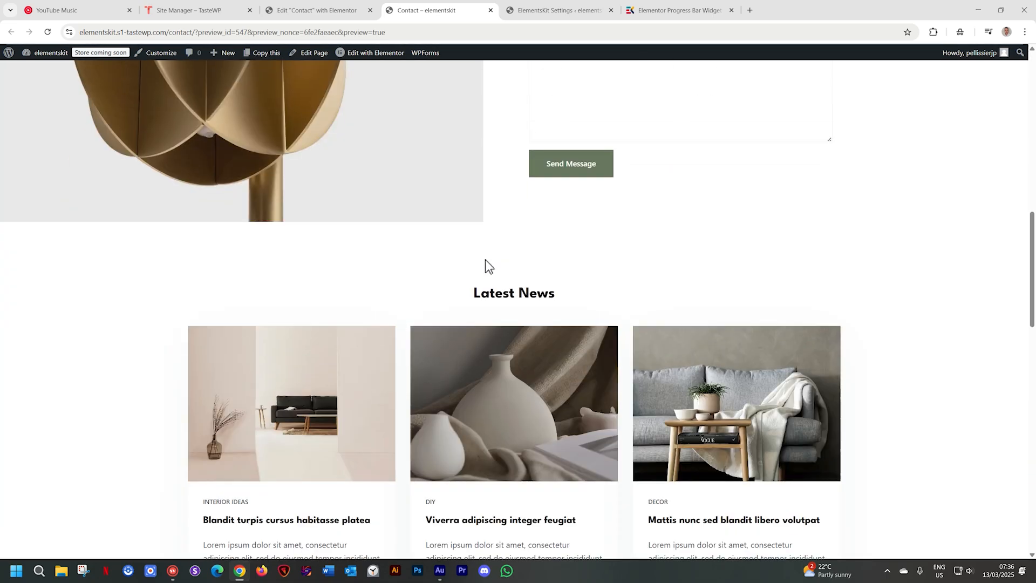
pyautogui.scroll(-3, 485, 260)
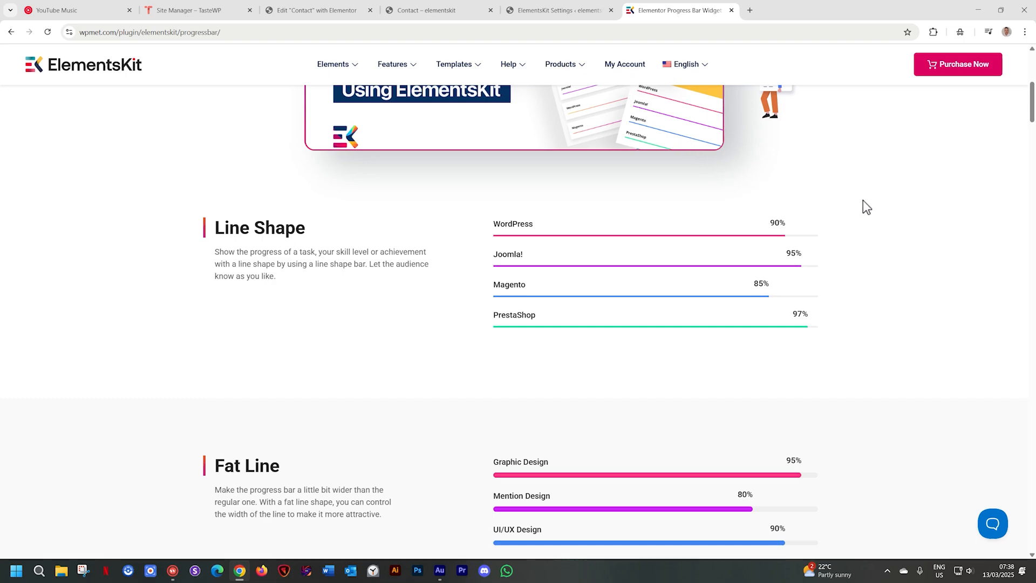
# - Examine the line-style progress bar demos on the ElementsKit Progress Bar page, from Line Shape to Line with Rounded Shape
pyautogui.scroll(-1, 863, 199)
pyautogui.scroll(-9, 862, 200)
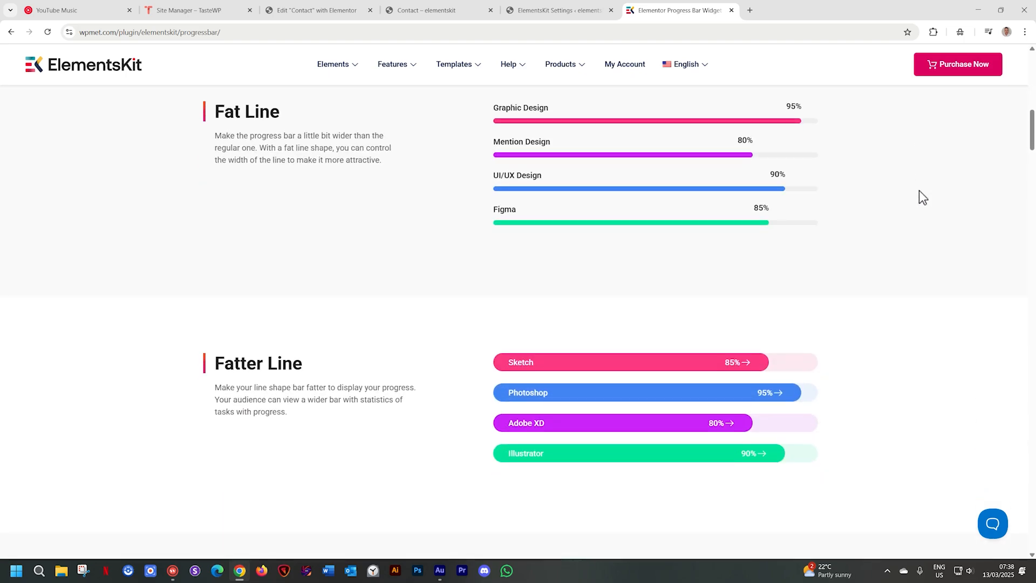
pyautogui.scroll(-10, 935, 195)
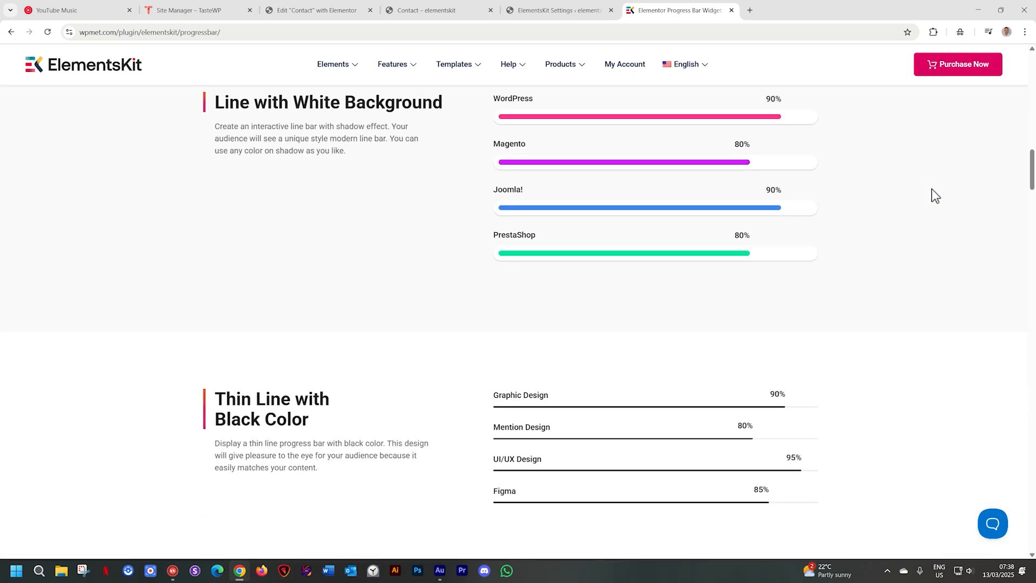
pyautogui.scroll(-7, 935, 195)
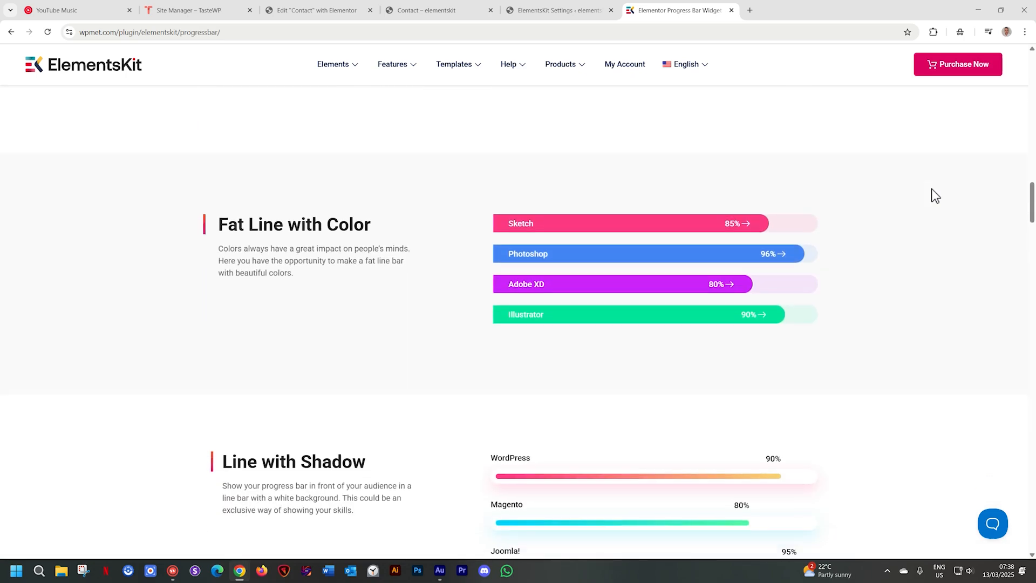
pyautogui.scroll(-2, 935, 196)
pyautogui.scroll(-5, 935, 196)
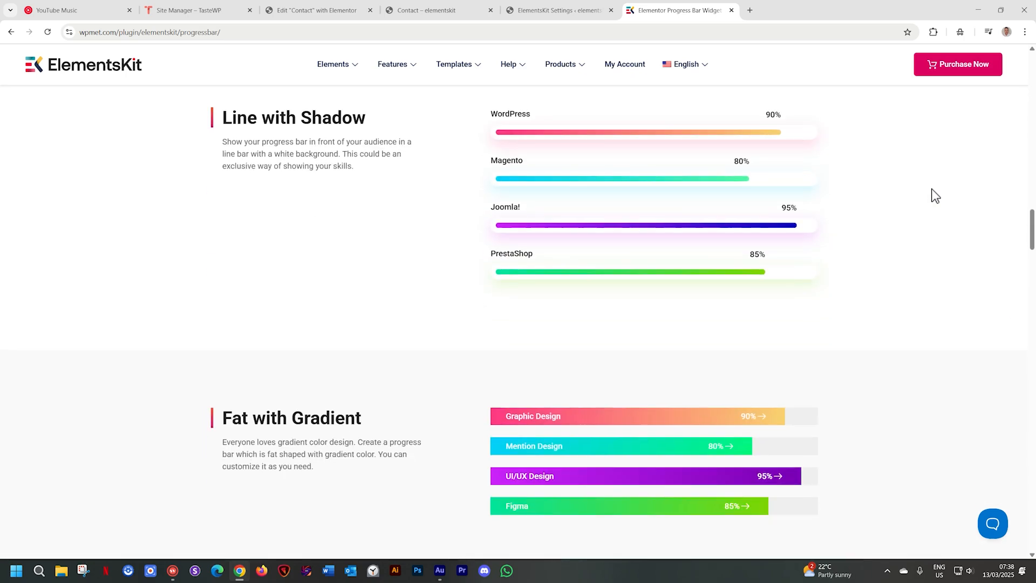
pyautogui.scroll(-3, 935, 195)
pyautogui.scroll(-3, 935, 195)
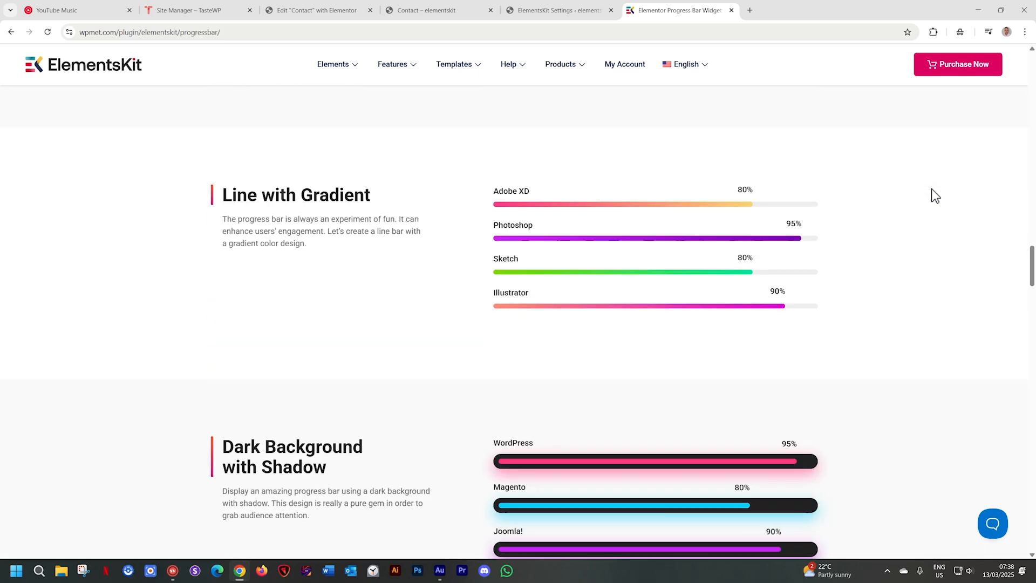
pyautogui.scroll(-3, 935, 195)
pyautogui.scroll(-3, 935, 196)
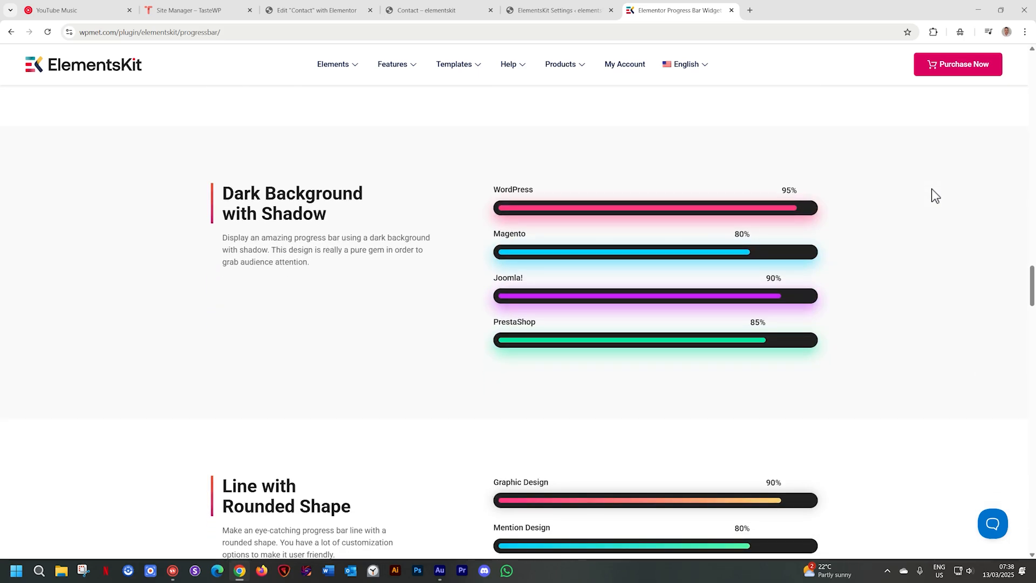
pyautogui.scroll(-4, 935, 195)
pyautogui.scroll(-2, 935, 195)
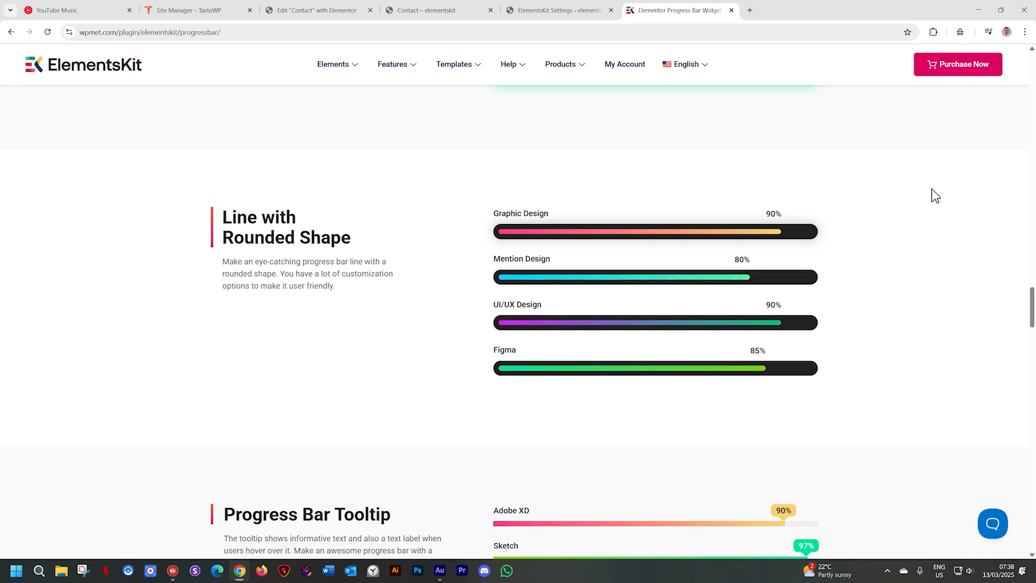
pyautogui.scroll(-3, 935, 196)
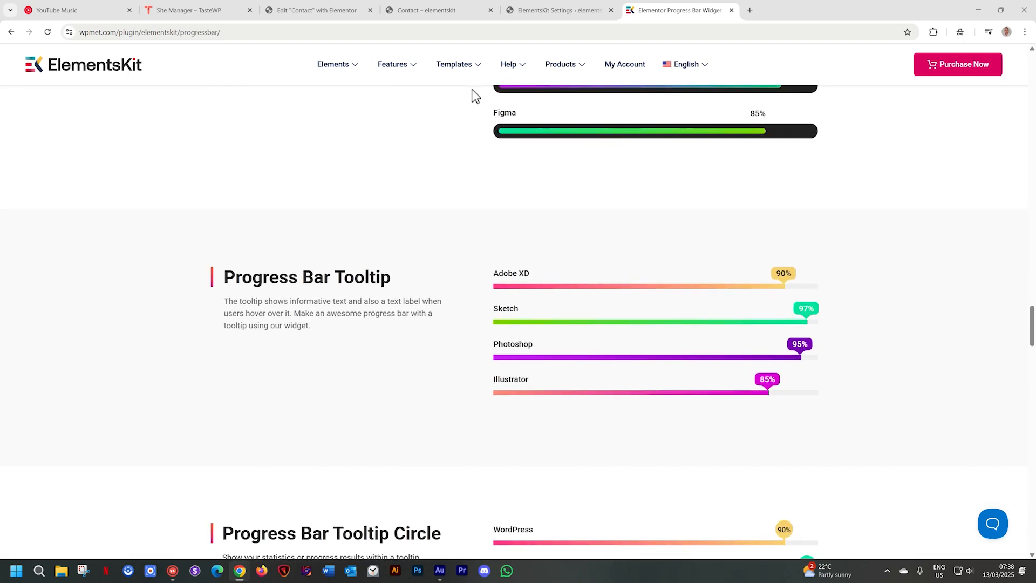
# - Reload the Progress Bar demo page and examine the tooltip, gradient, dots, color shadow and arrow styles
pyautogui.click(48, 31)
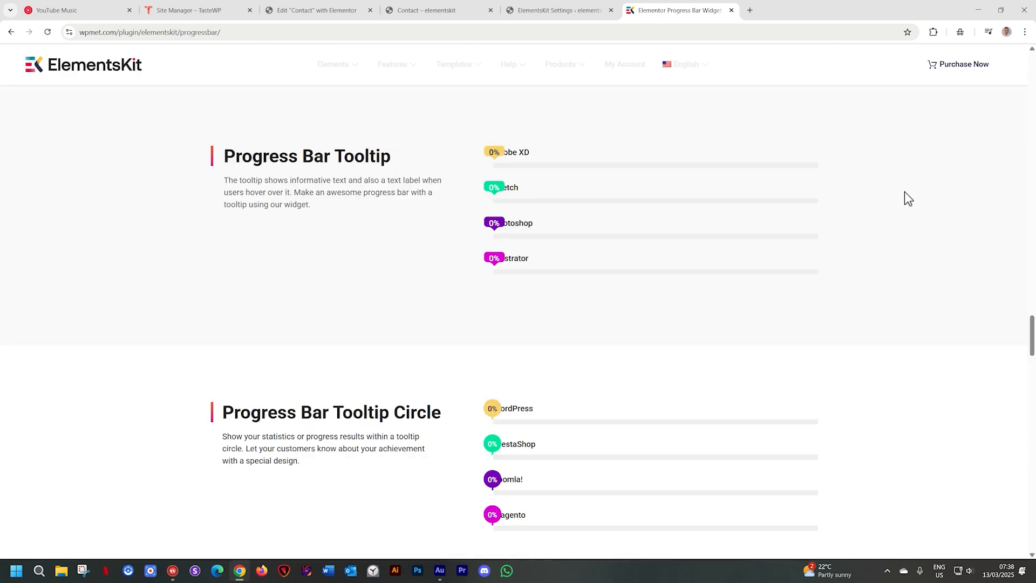
pyautogui.scroll(-5, 904, 199)
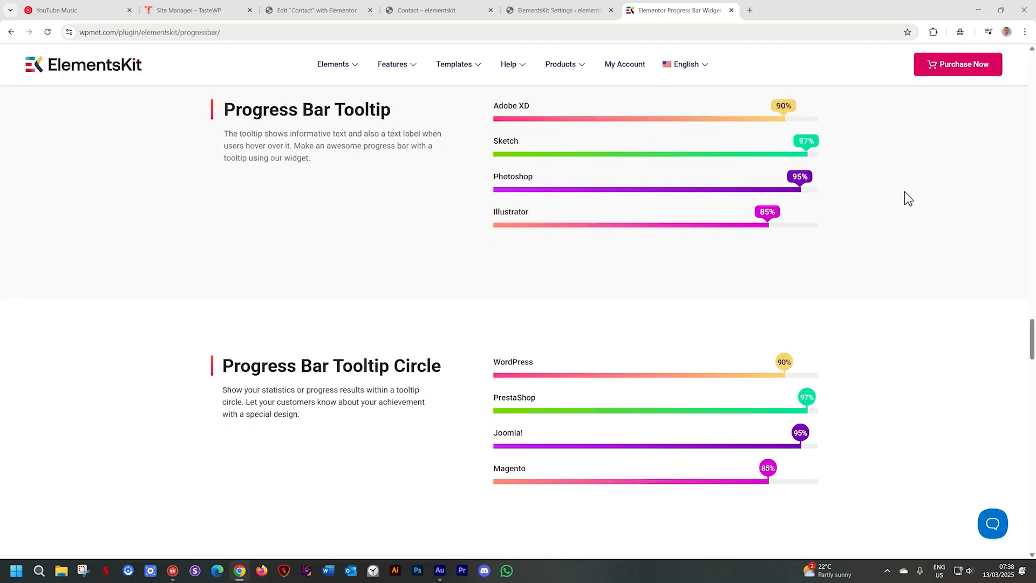
pyautogui.scroll(-3, 904, 199)
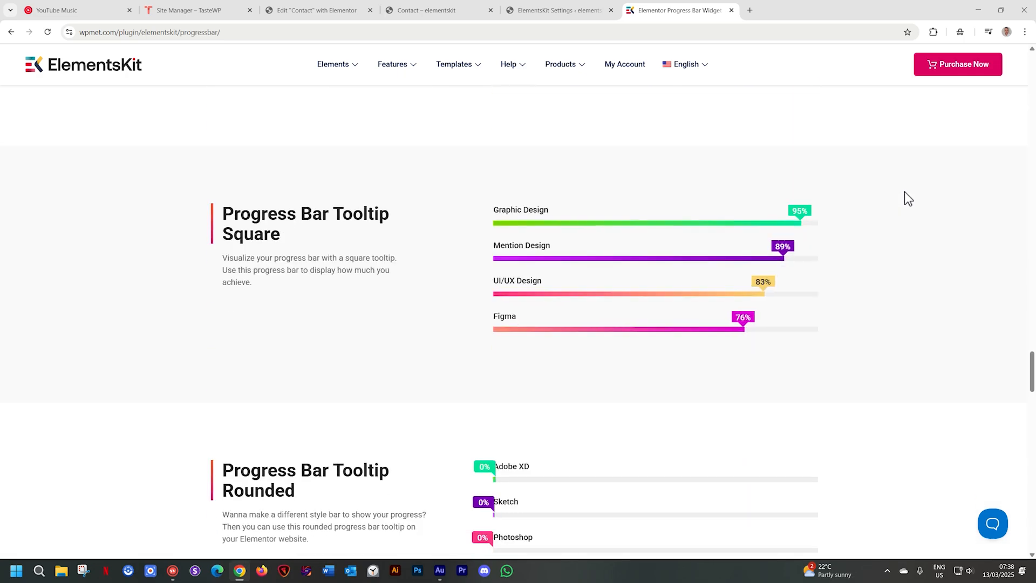
pyautogui.scroll(-7, 904, 193)
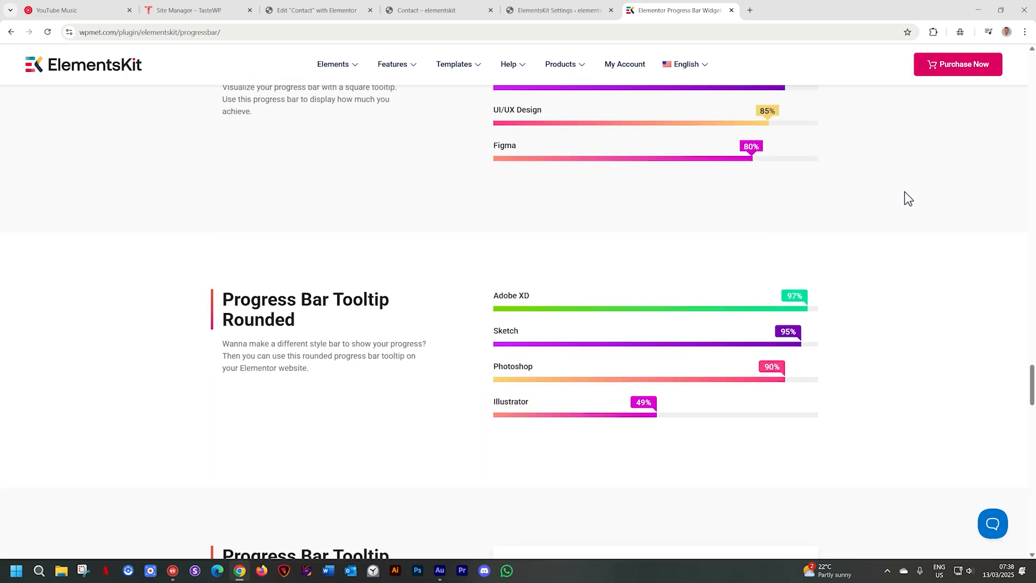
pyautogui.scroll(-3, 905, 193)
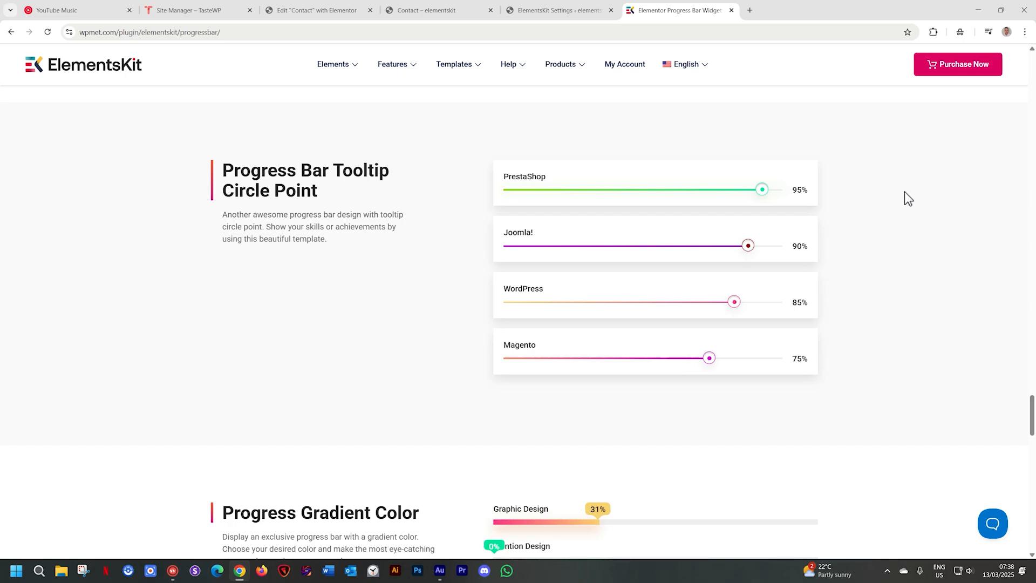
pyautogui.scroll(-1, 904, 193)
pyautogui.scroll(-4, 904, 192)
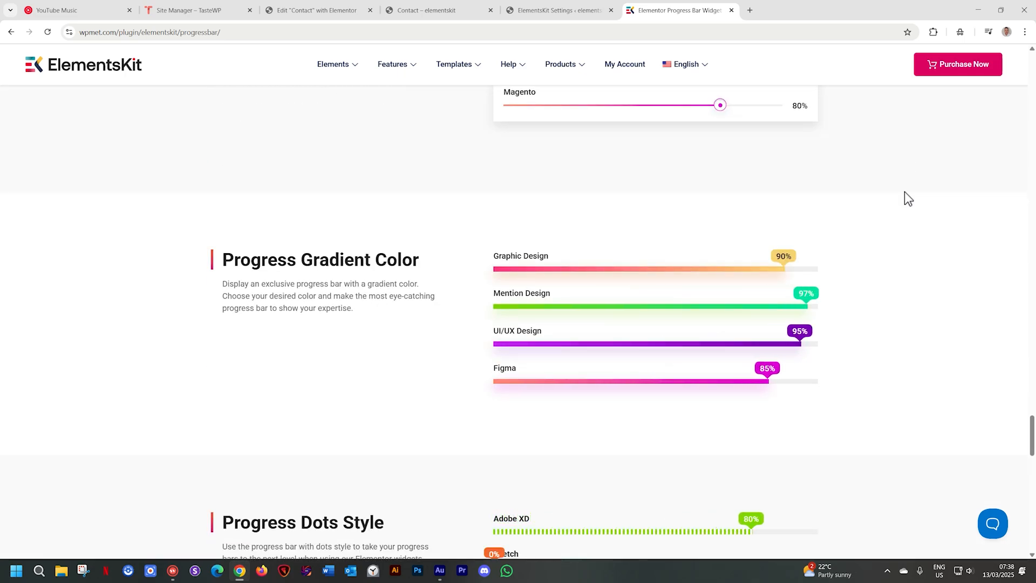
pyautogui.scroll(-3, 904, 193)
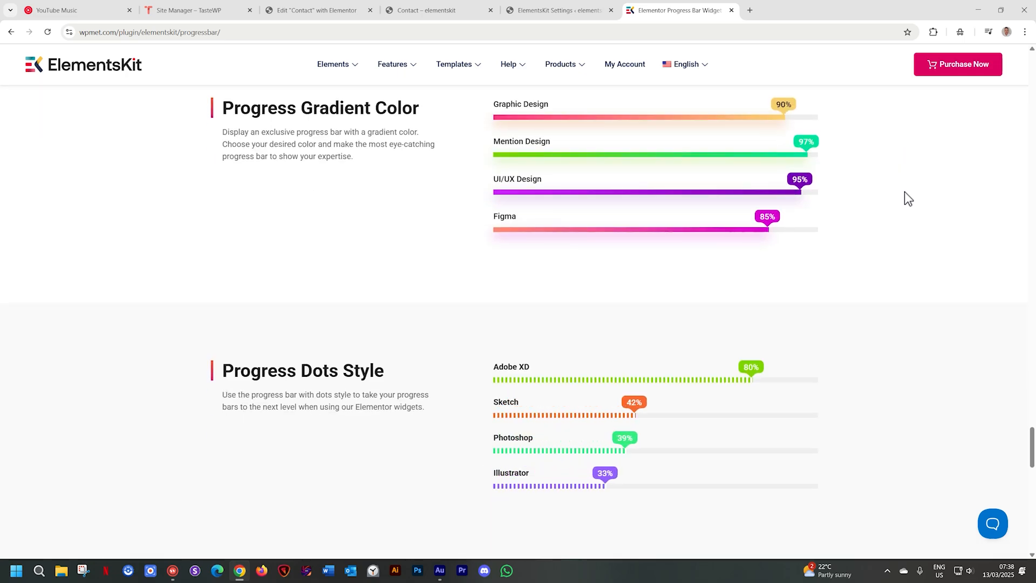
pyautogui.scroll(-3, 905, 193)
pyautogui.scroll(-2, 904, 192)
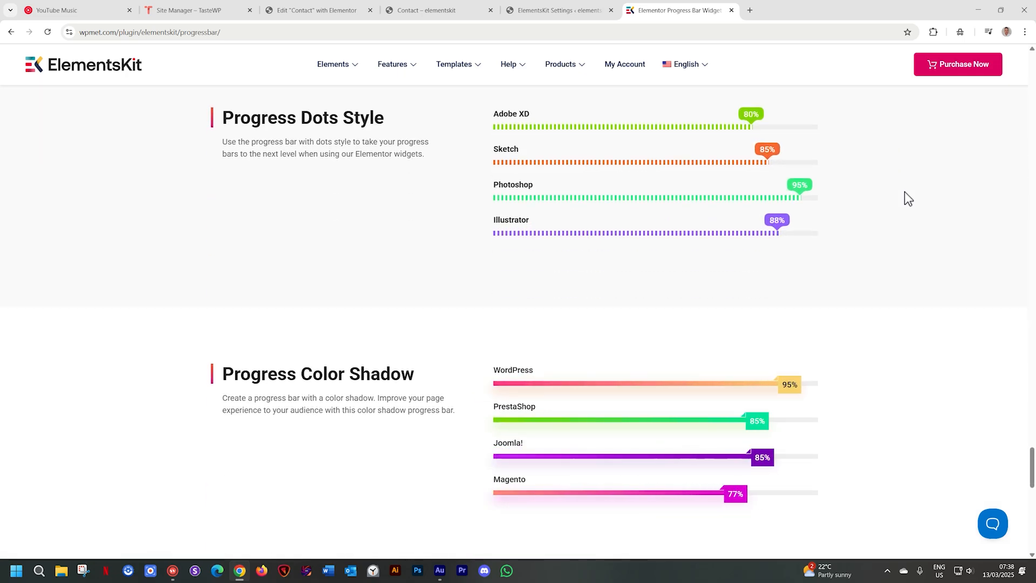
pyautogui.scroll(-4, 904, 192)
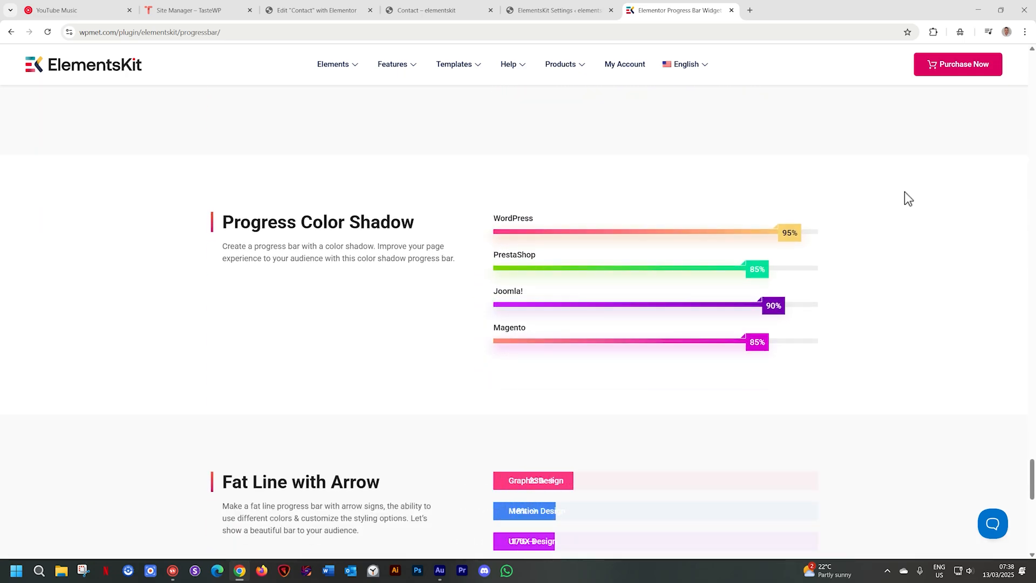
pyautogui.scroll(-2, 904, 192)
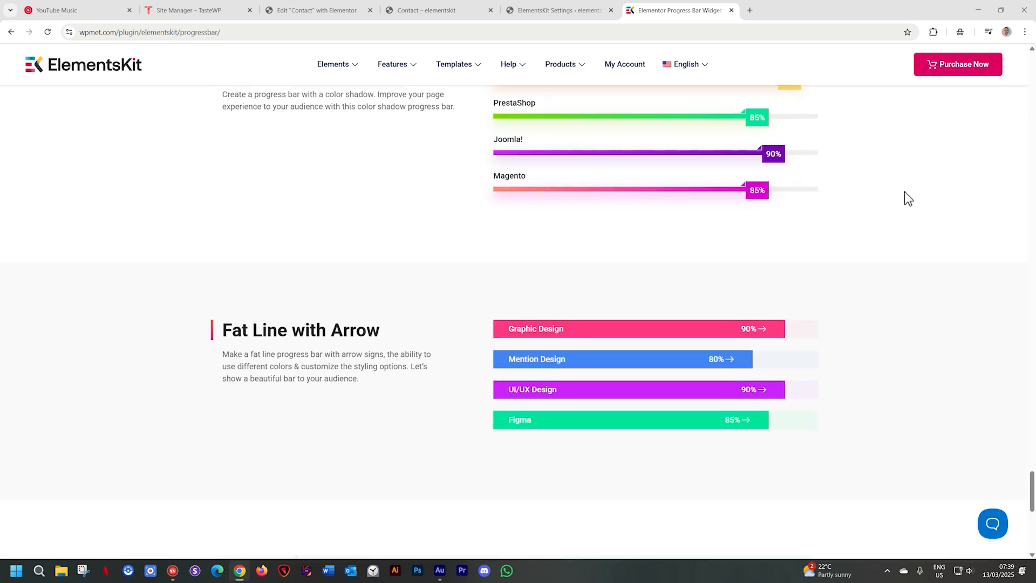
pyautogui.scroll(-1, 904, 192)
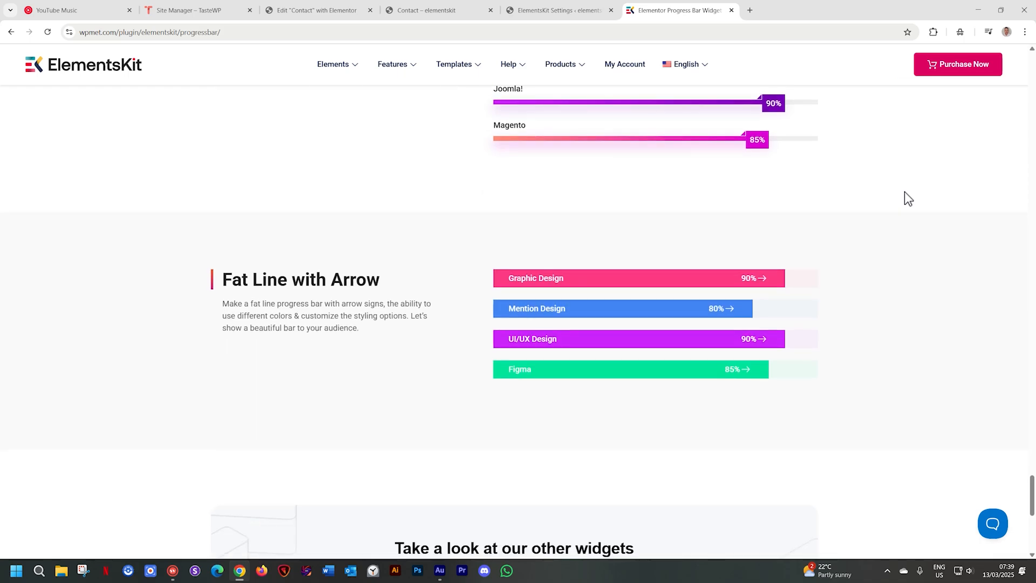
pyautogui.scroll(-3, 904, 192)
# - Look back through the demo styles from Progress Color Shadow up to Thin Line with Black Color
pyautogui.scroll(6, 904, 192)
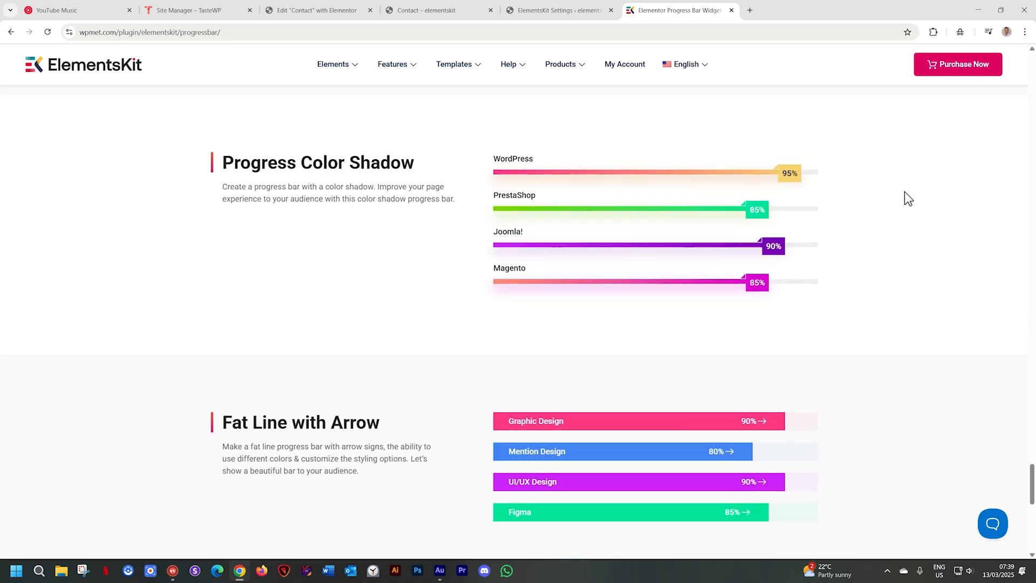
pyautogui.scroll(20, 904, 192)
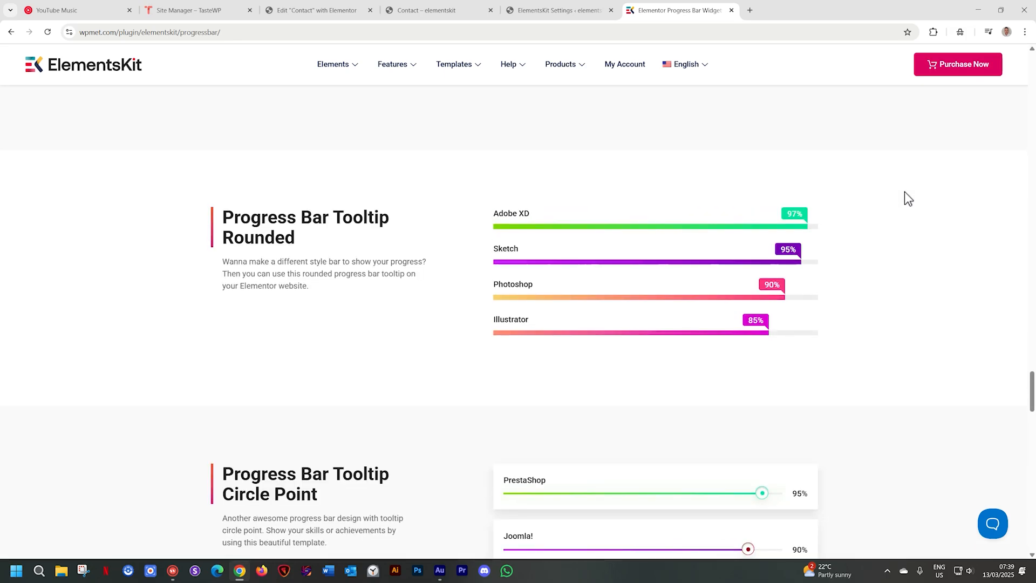
pyautogui.scroll(20, 904, 192)
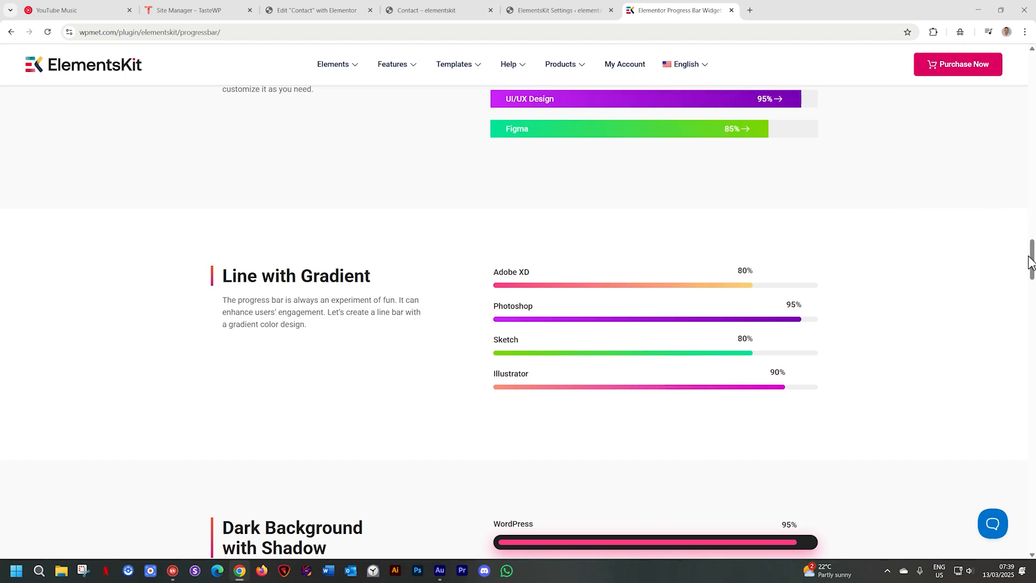
pyautogui.moveTo(1031, 262); pyautogui.dragTo(1031, 175)
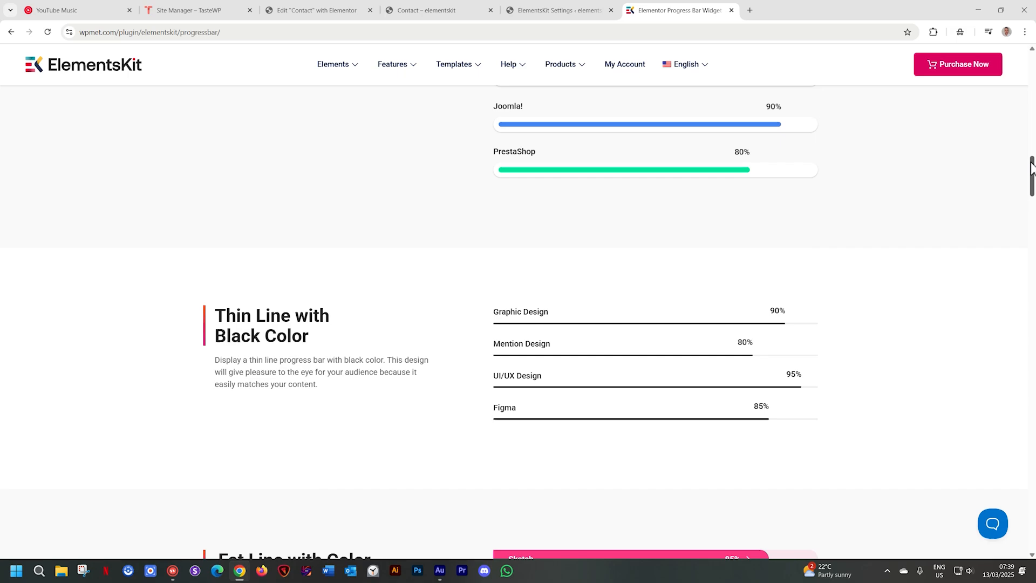
# - Revisit the Contact page preview, and open the Progress Bar widget's demo from the ElementsKit widget settings
pyautogui.click(457, 7)
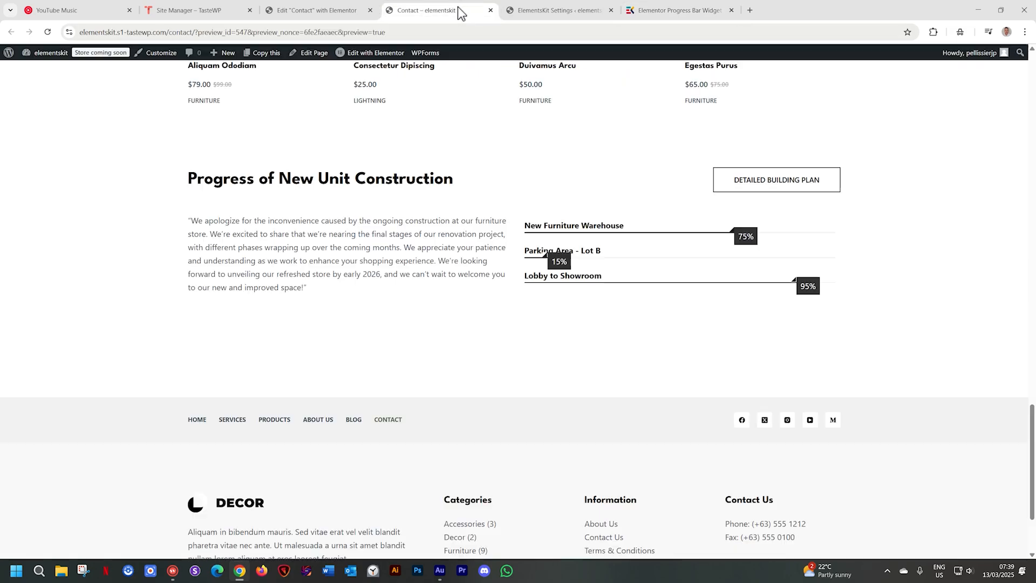
pyautogui.click(512, 10)
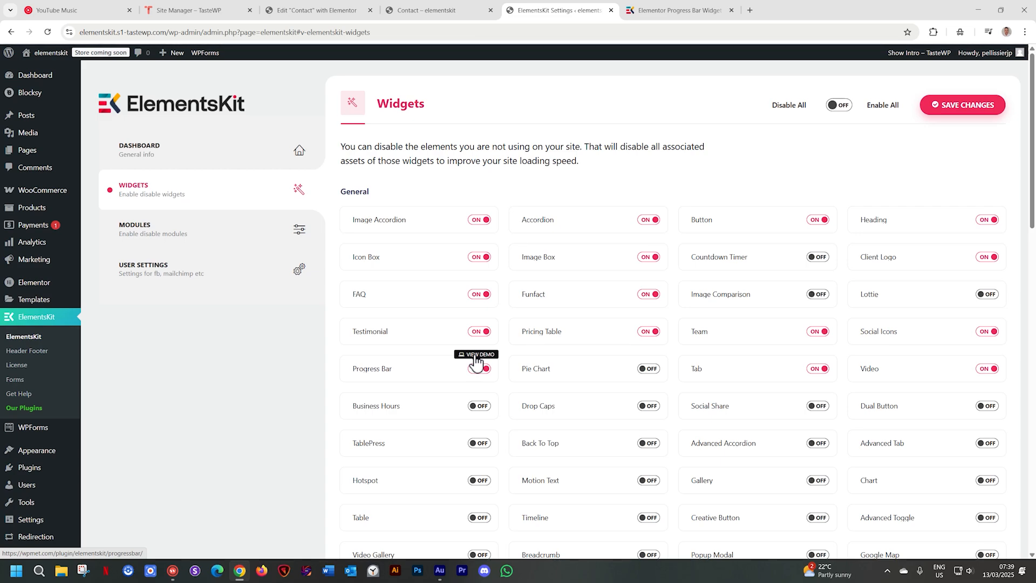
pyautogui.click(483, 356)
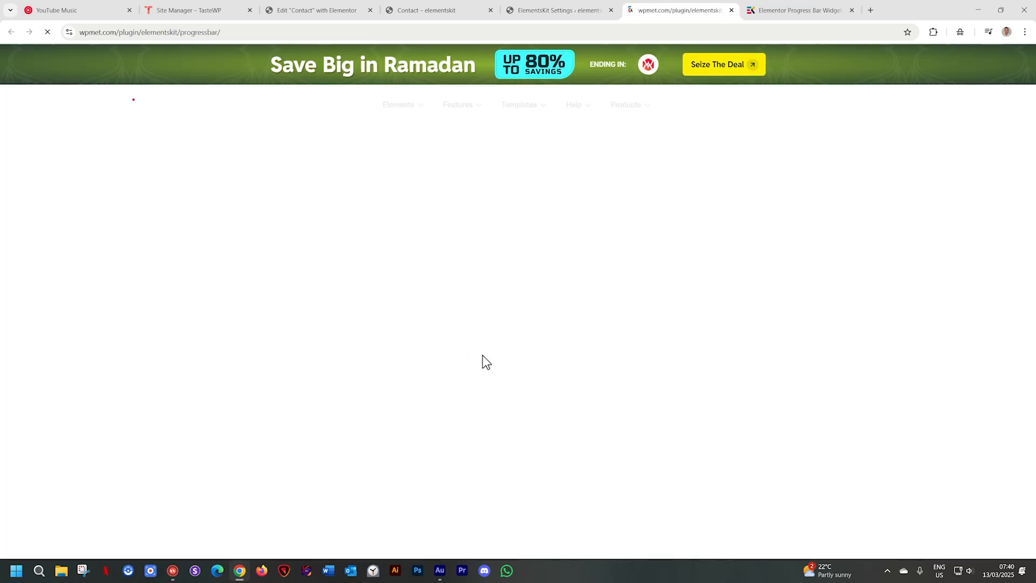
pyautogui.scroll(-5, 927, 309)
pyautogui.scroll(-5, 929, 317)
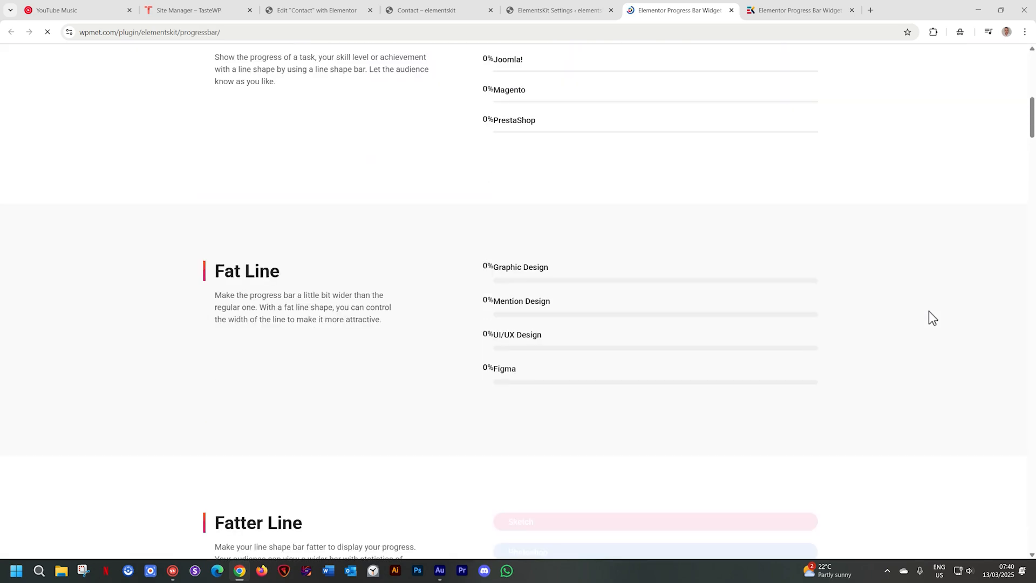
# - Return to the Elementor editor, search the widgets for "progress", and add the ElementsKit Progress Bar to the empty column beside the construction text
pyautogui.click(300, 6)
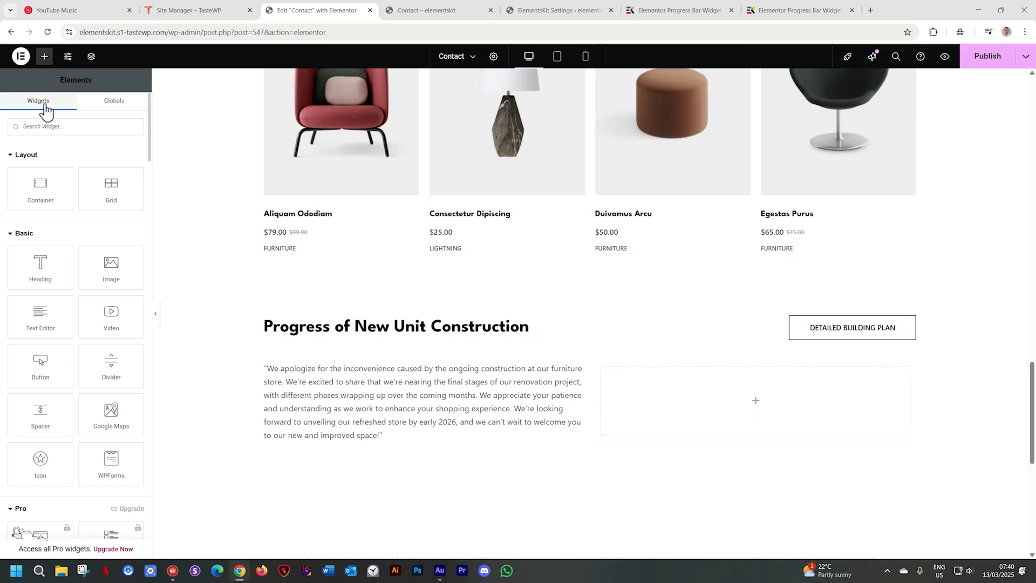
pyautogui.click(50, 127)
pyautogui.write('p')
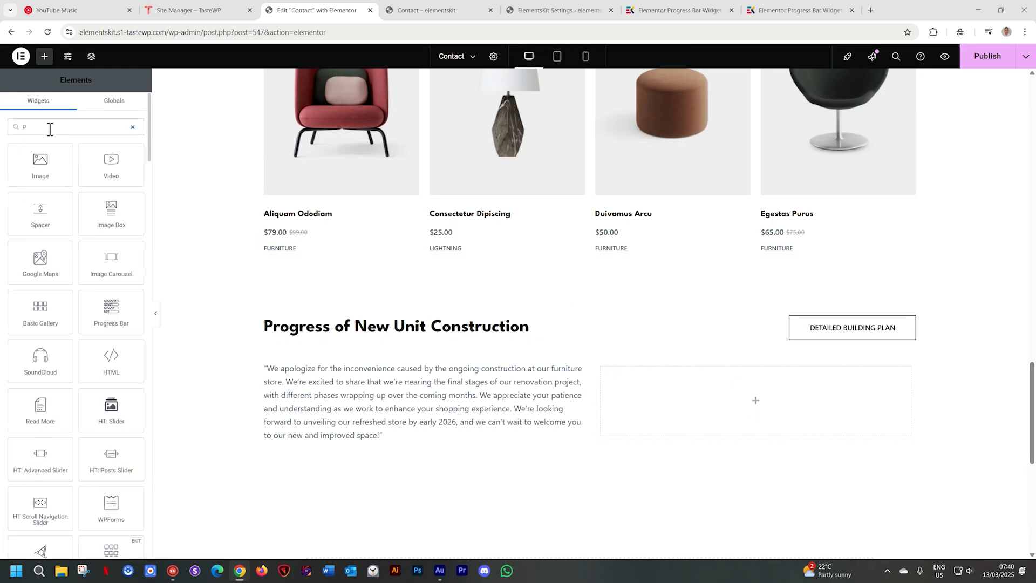
pyautogui.write('rogress')
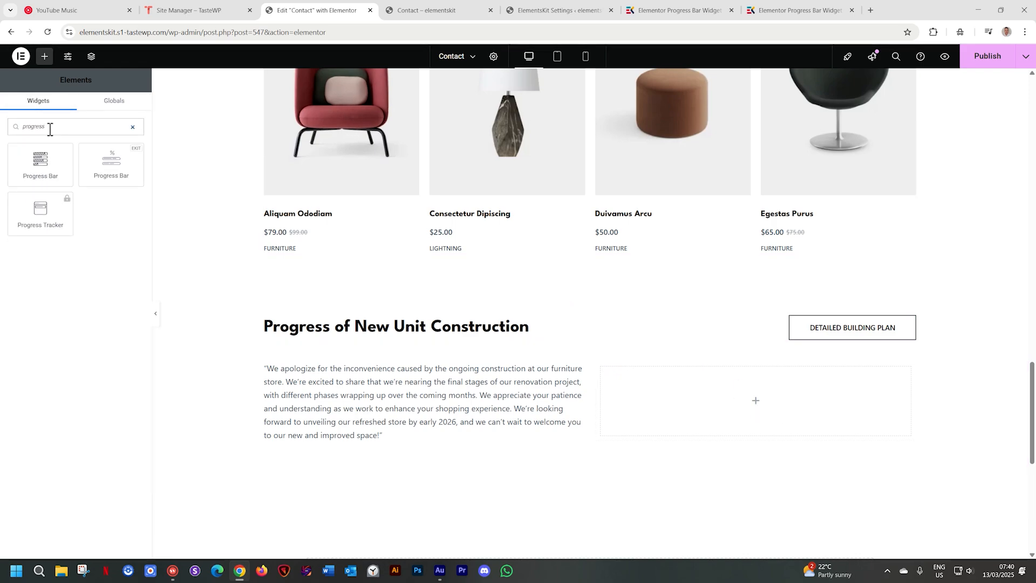
pyautogui.moveTo(54, 171); pyautogui.dragTo(59, 177)
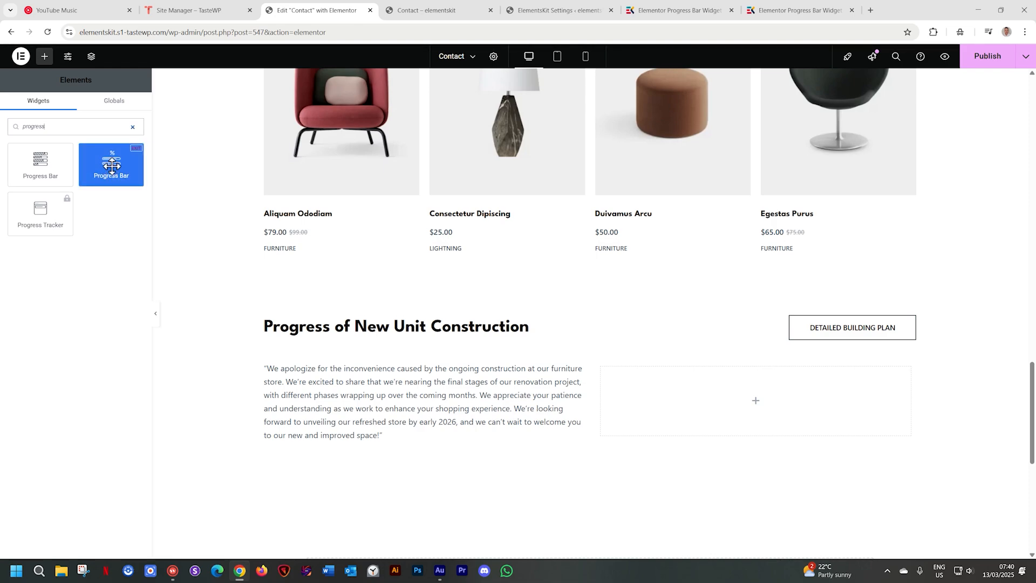
pyautogui.moveTo(112, 166); pyautogui.dragTo(770, 396)
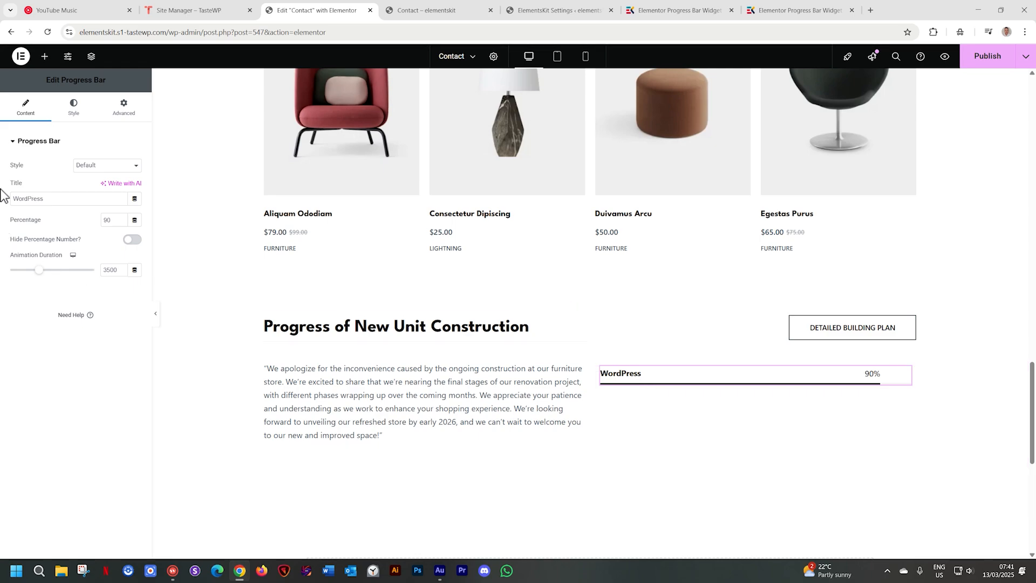
# - Try the Inner Content, Bar Shadow and Tooltip styles on the new progress bar
pyautogui.click(109, 170)
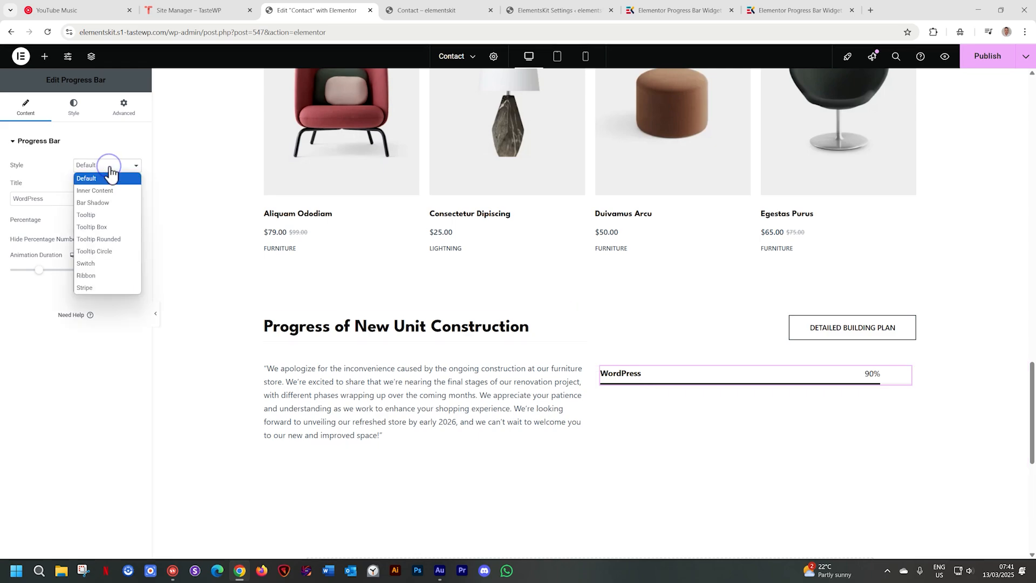
pyautogui.click(96, 191)
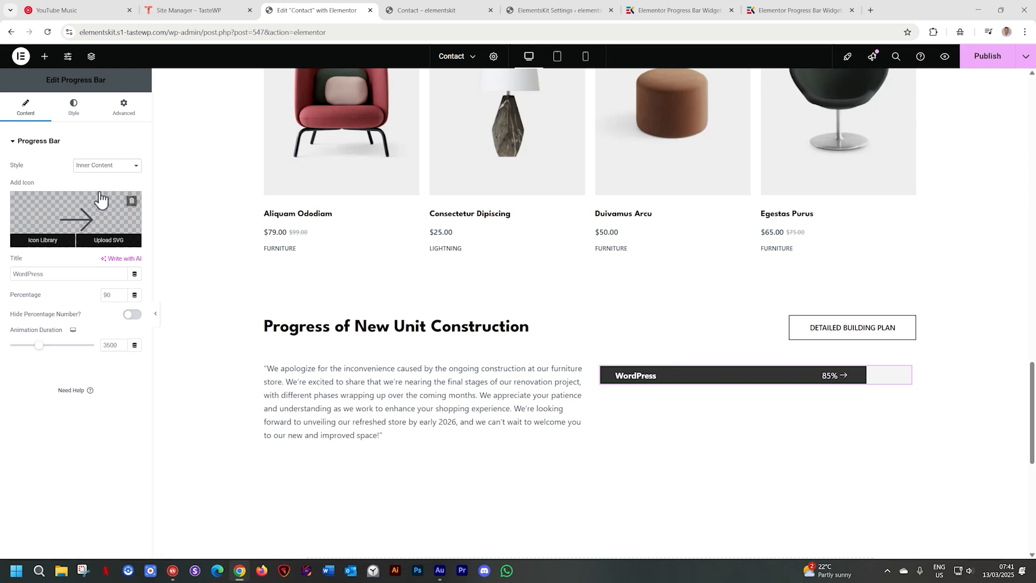
pyautogui.click(93, 167)
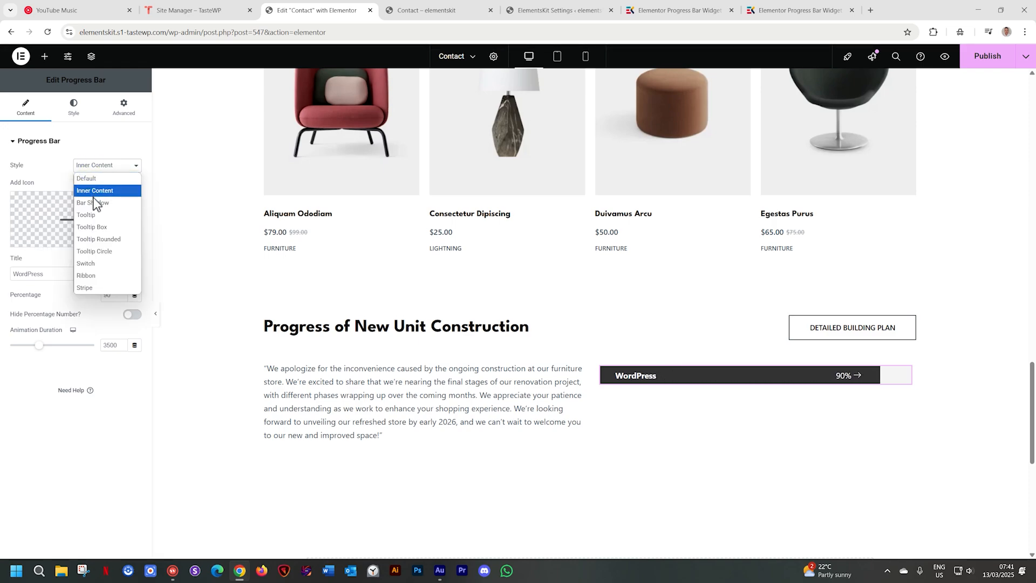
pyautogui.click(95, 202)
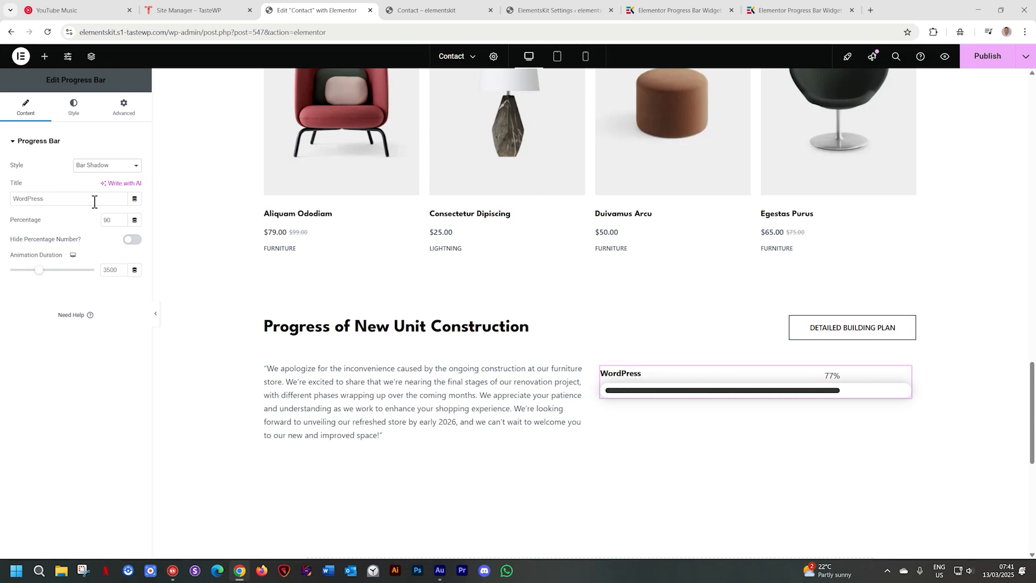
pyautogui.click(95, 166)
pyautogui.click(95, 214)
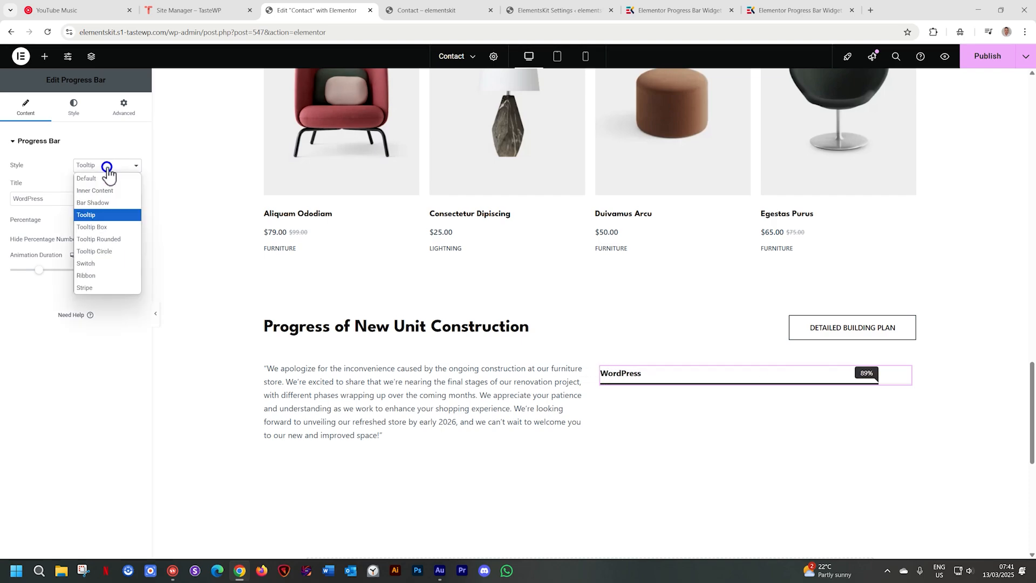
# - Try the Tooltip Box, Tooltip Rounded and Tooltip Circle styles on the progress bar
pyautogui.click(108, 165)
pyautogui.click(95, 226)
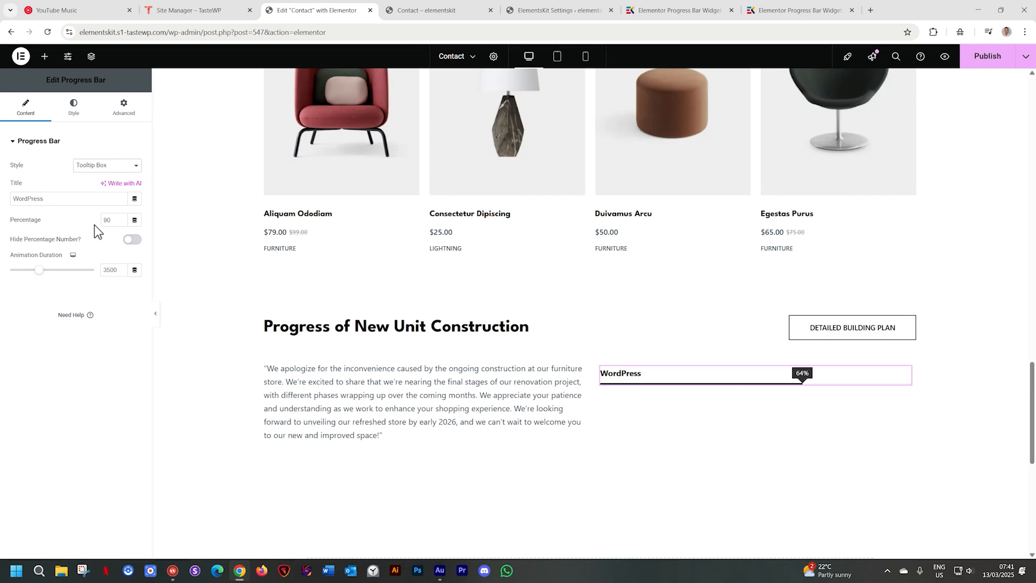
pyautogui.click(95, 166)
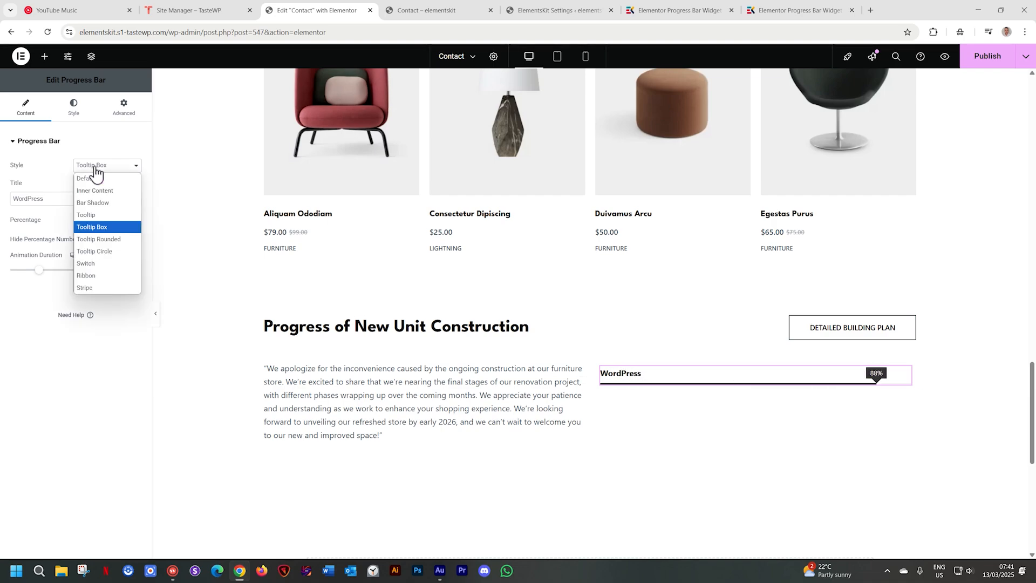
pyautogui.click(98, 240)
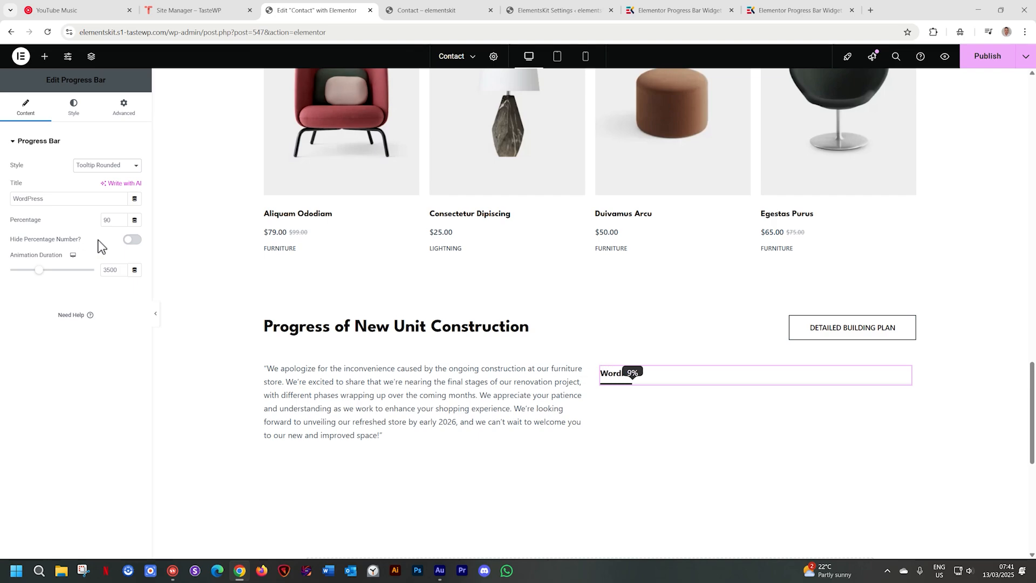
pyautogui.click(106, 165)
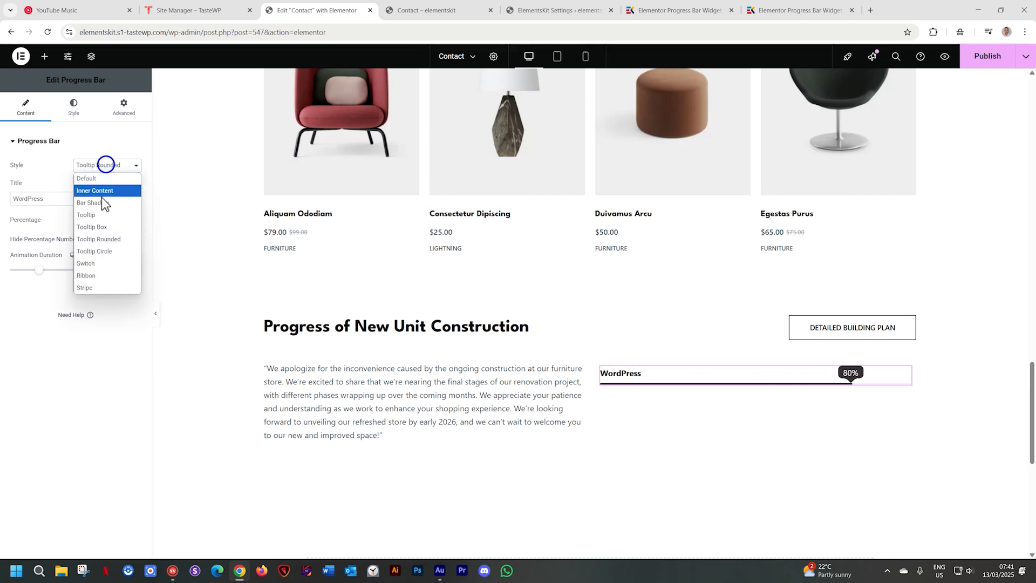
pyautogui.click(100, 251)
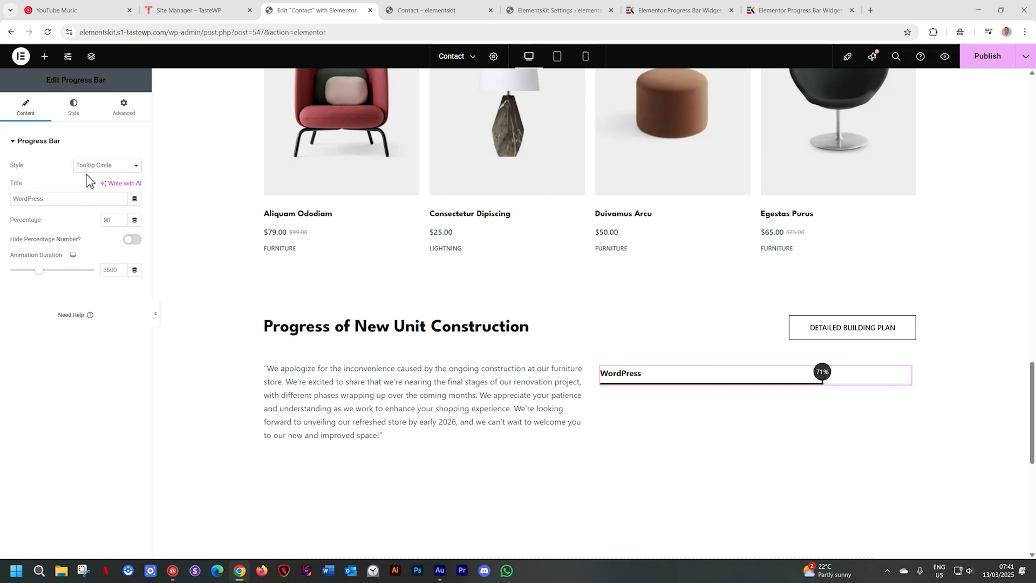
# - Try the Switch, Ribbon and Stripe styles on the progress bar
pyautogui.click(89, 167)
pyautogui.click(92, 264)
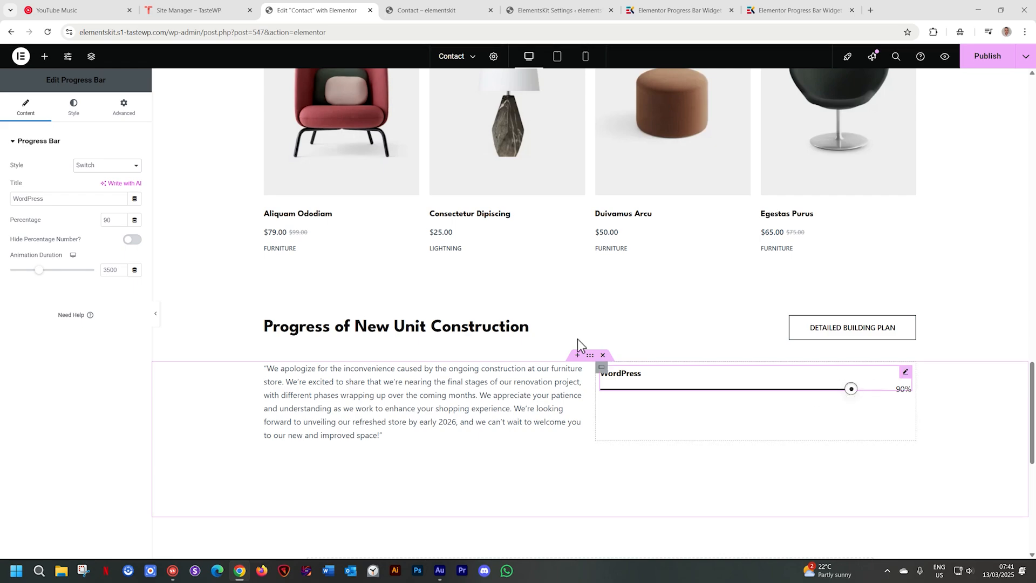
pyautogui.click(115, 169)
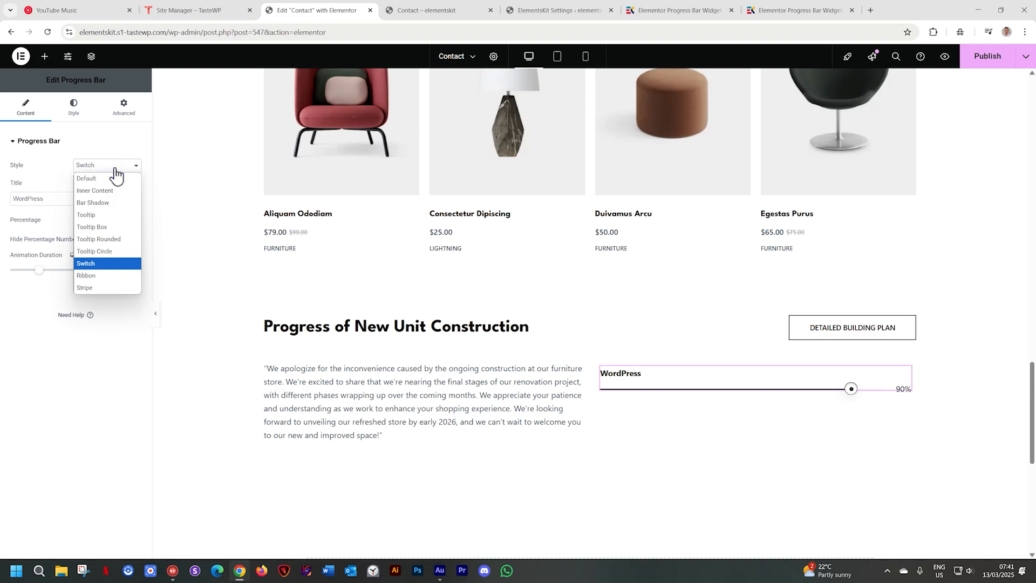
pyautogui.click(89, 278)
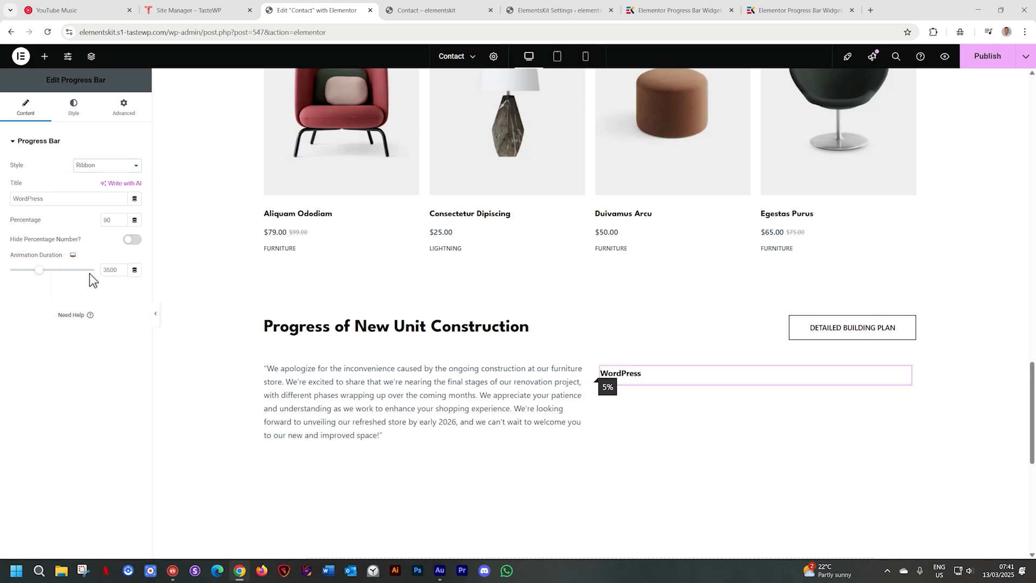
pyautogui.click(98, 168)
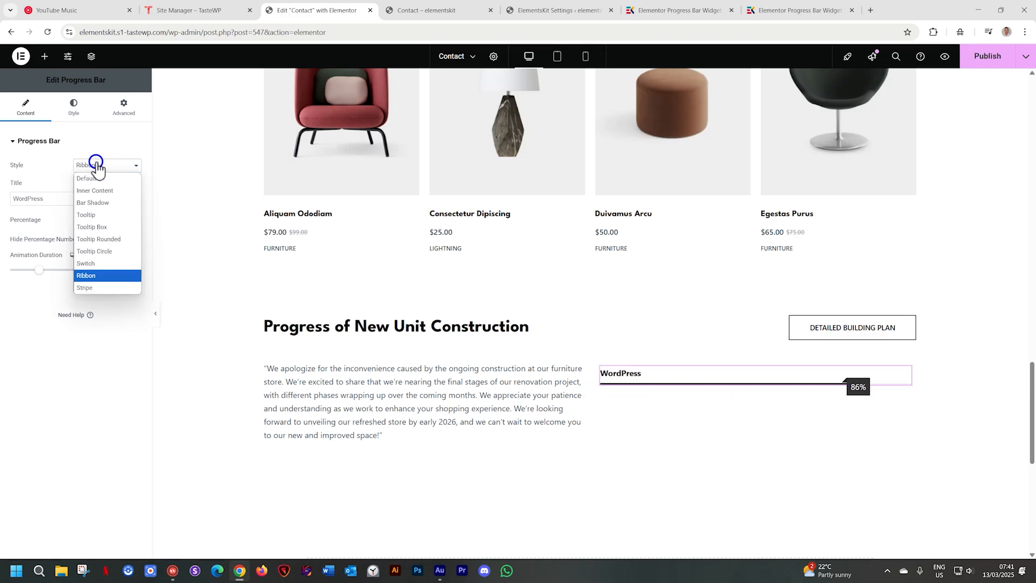
pyautogui.click(92, 286)
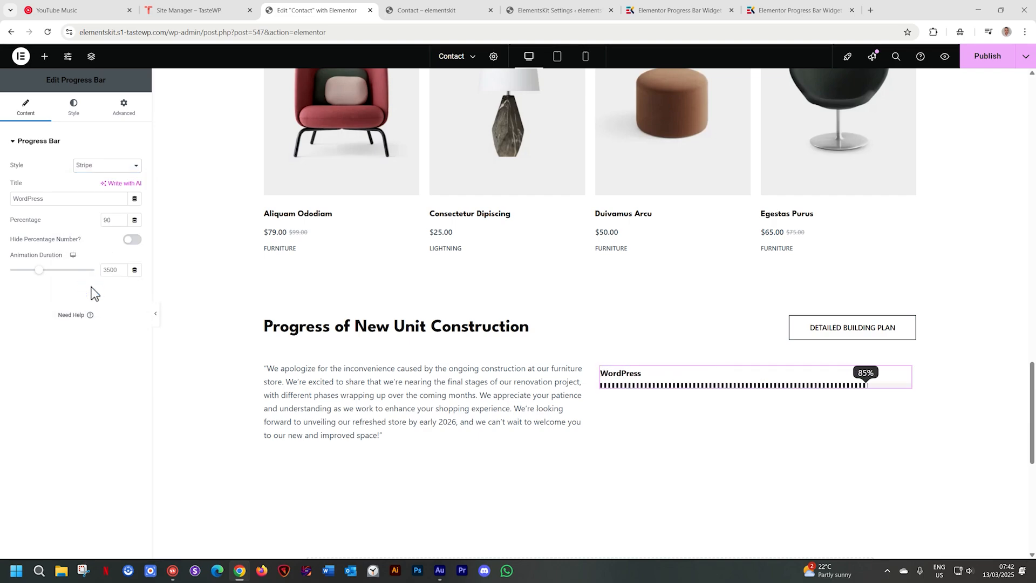
# - Give the progress bar the Tooltip Box style and the title "Warehouse In Section Block C"
pyautogui.click(109, 167)
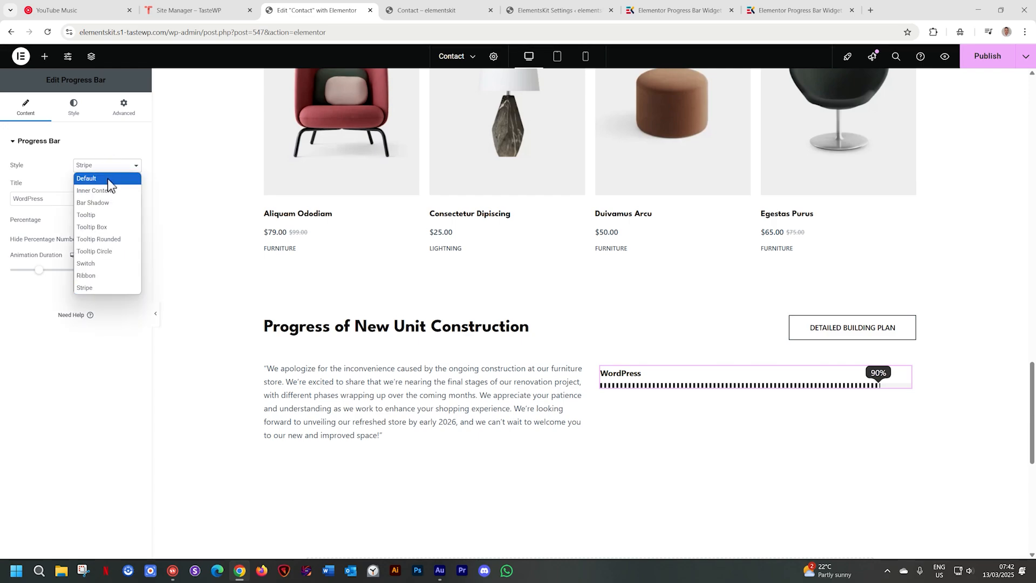
pyautogui.click(90, 227)
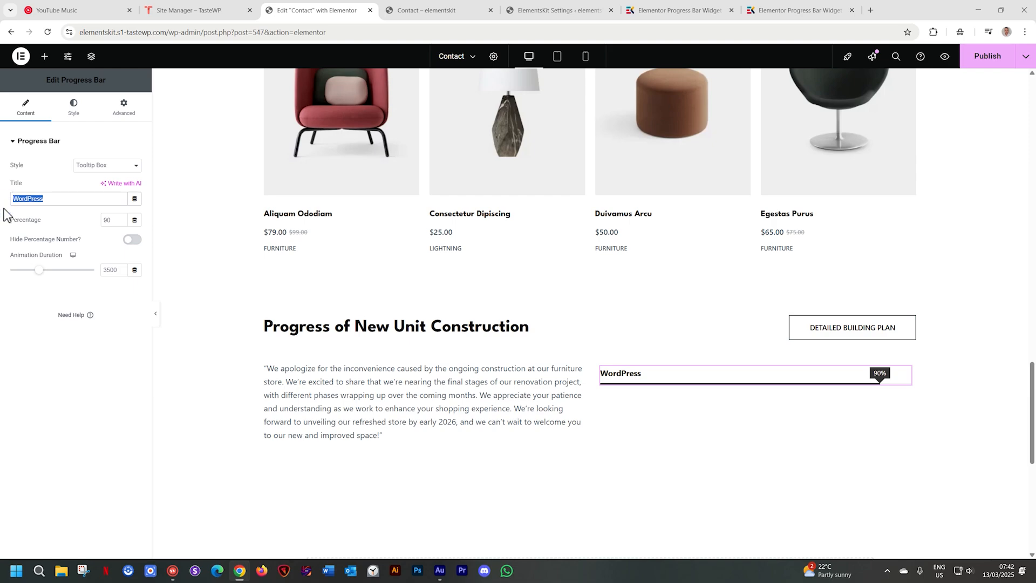
pyautogui.write('Waiehou')
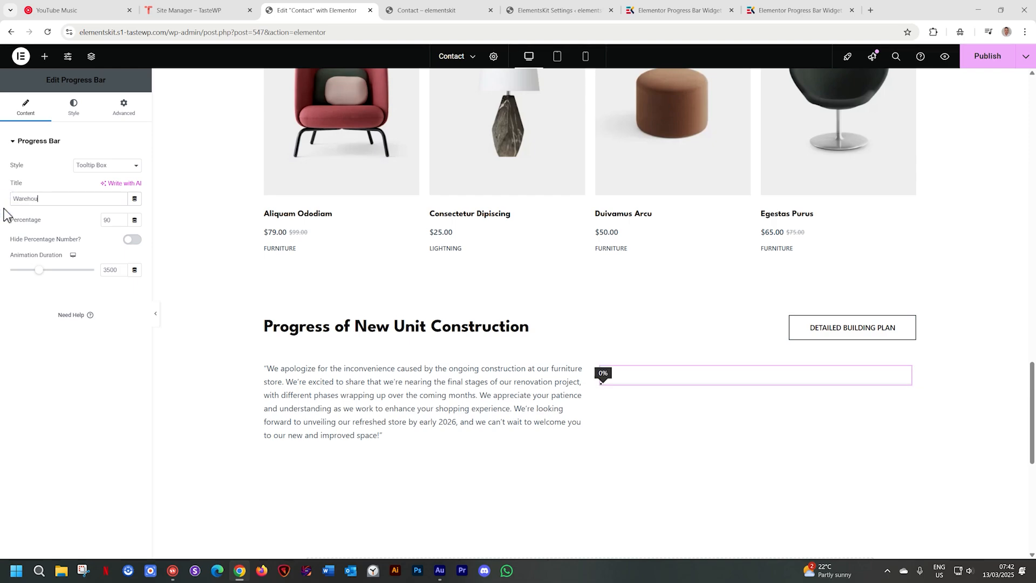
pyautogui.write('se In Section Block C')
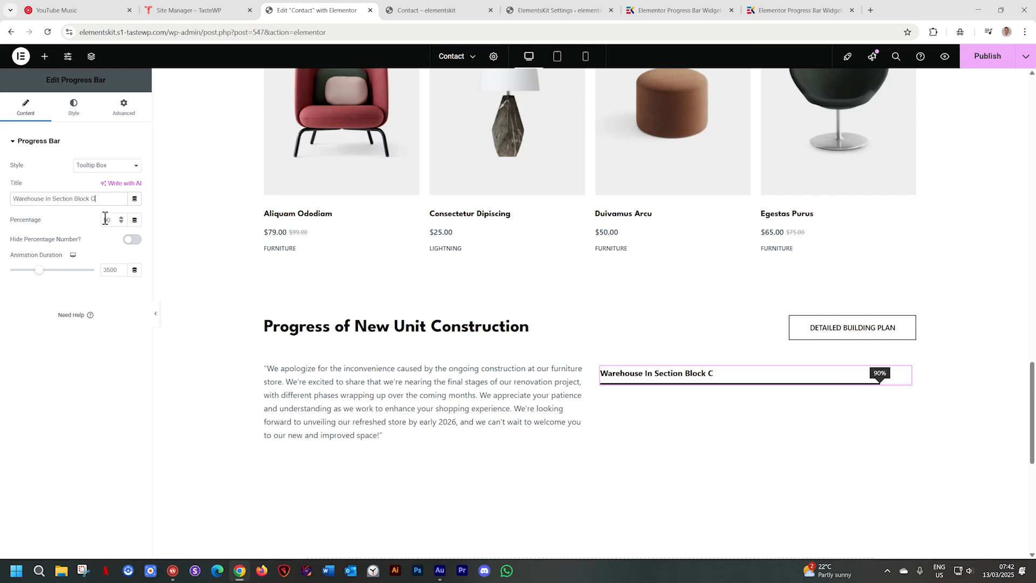
# - Set the progress bar's animation duration to 0 and its bar's bottom margin to 0 px
pyautogui.click(135, 246)
pyautogui.write('0')
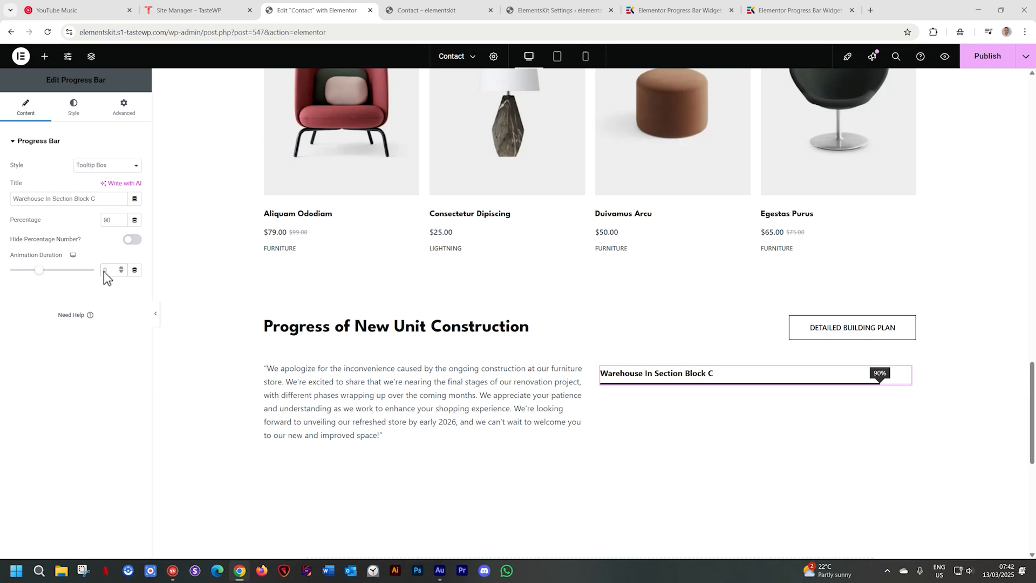
pyautogui.click(117, 272)
pyautogui.click(78, 116)
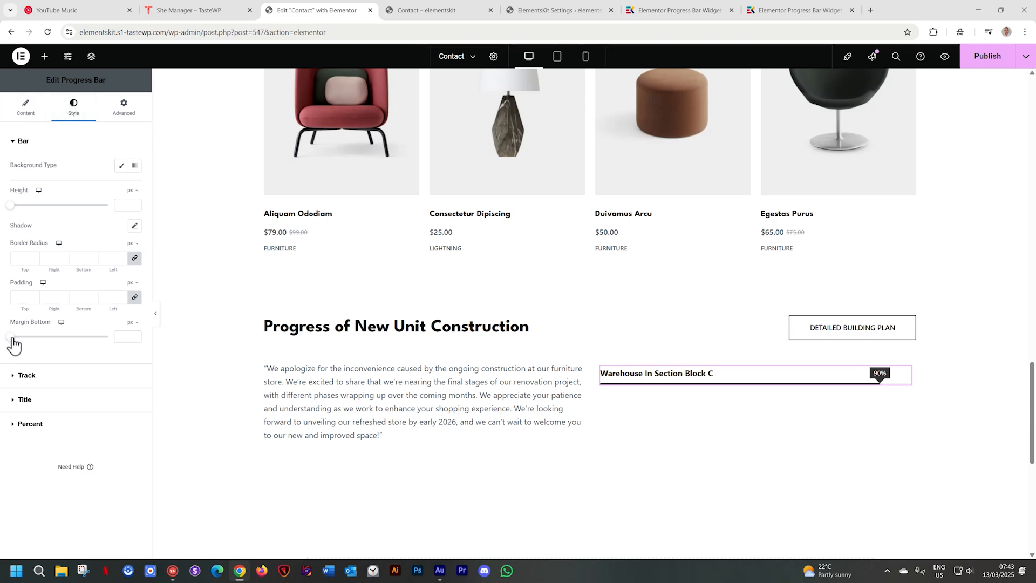
pyautogui.moveTo(13, 344)
pyautogui.mouseDown()
pyautogui.moveTo(43, 338)
pyautogui.moveTo(10, 340)
pyautogui.mouseUp()
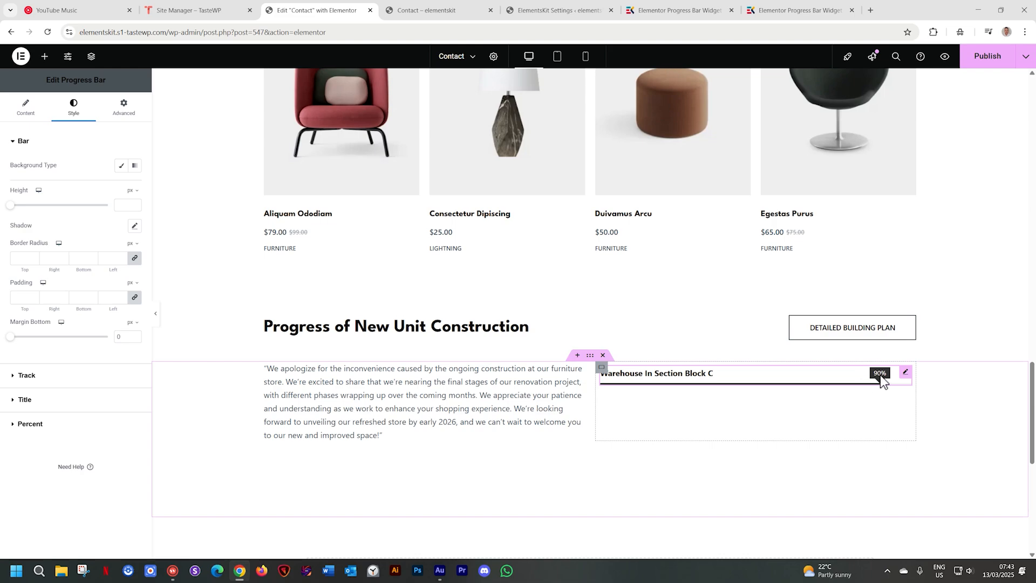
# - Duplicate the progress bar and give the copy the title "Lobby Entrance Renovation" and a percentage of 15
pyautogui.rightClick(860, 383)
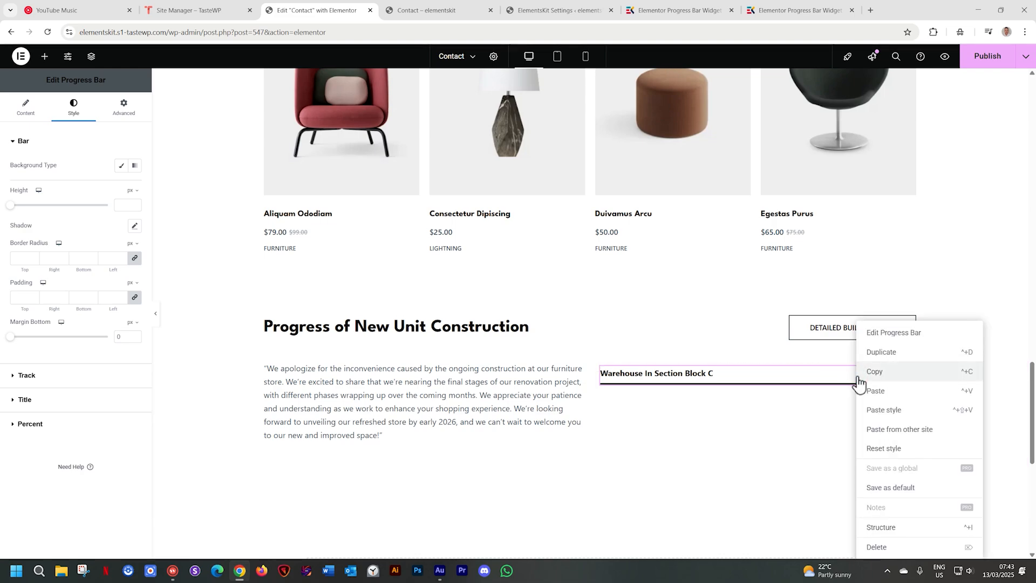
pyautogui.click(872, 353)
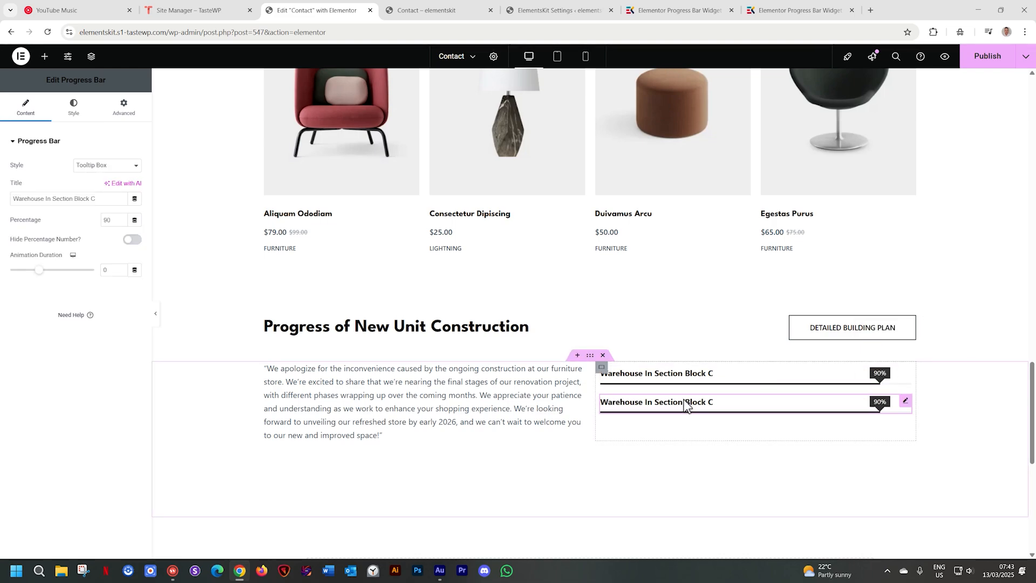
pyautogui.moveTo(104, 200); pyautogui.dragTo(12, 205)
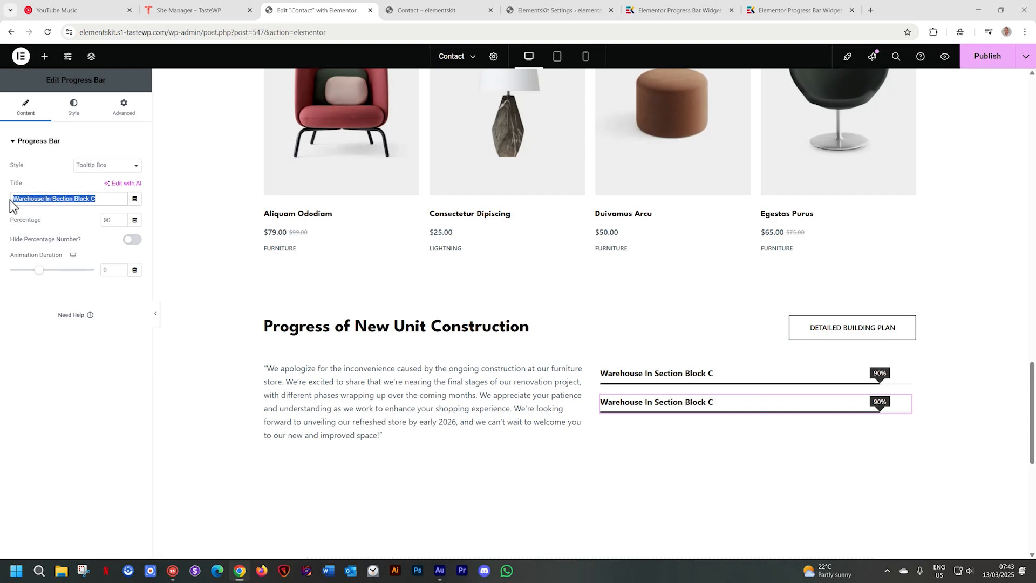
pyautogui.write('Lobby E')
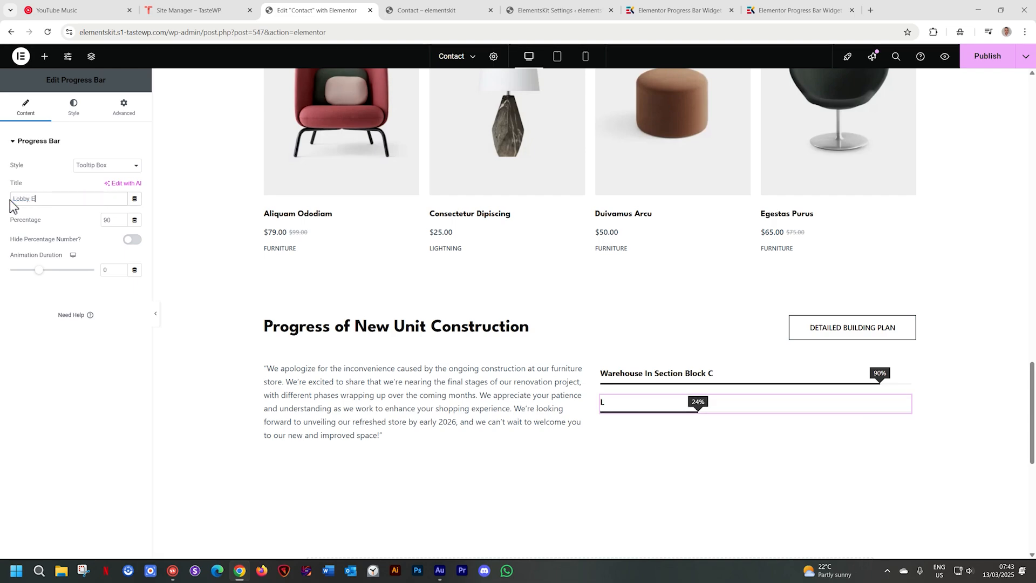
pyautogui.write('ntrance Renovation')
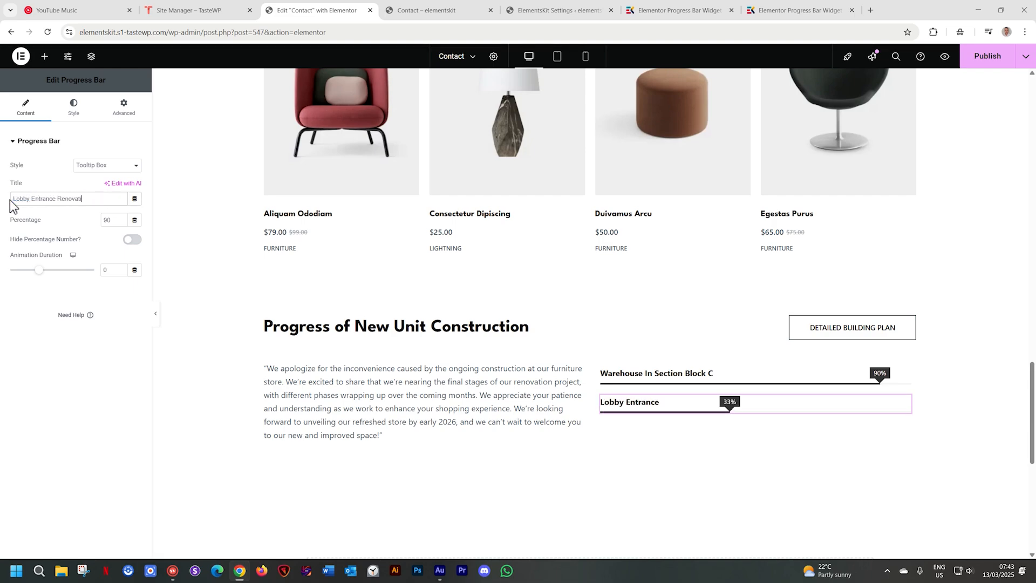
pyautogui.doubleClick(106, 220)
pyautogui.write('10')
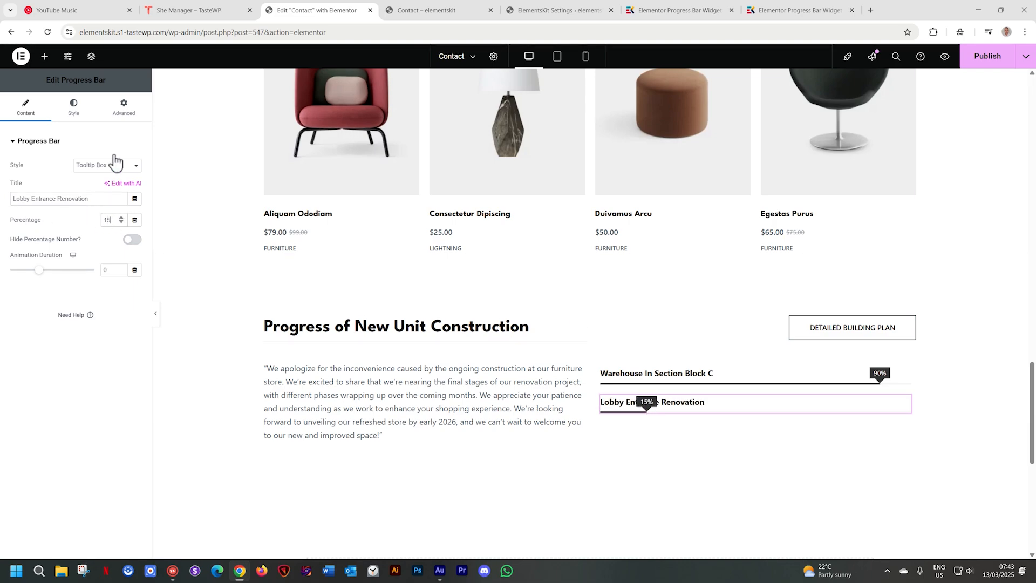
# - Try adjusting the bottom margin of the "Warehouse In Section Block C" bar, and return it to 0 px
pyautogui.click(639, 375)
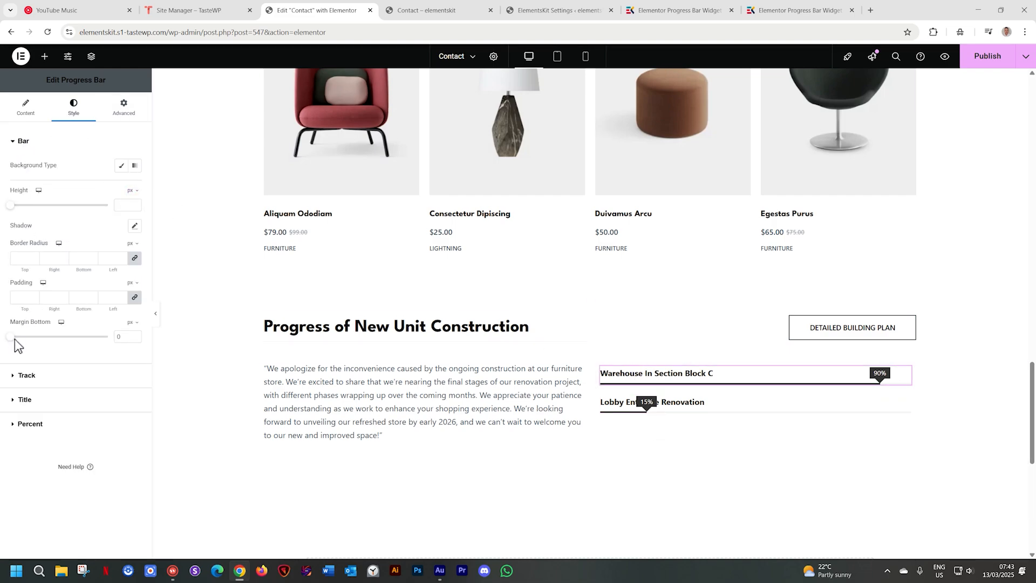
pyautogui.moveTo(14, 339)
pyautogui.mouseDown()
pyautogui.moveTo(97, 346)
pyautogui.moveTo(4, 342)
pyautogui.mouseUp()
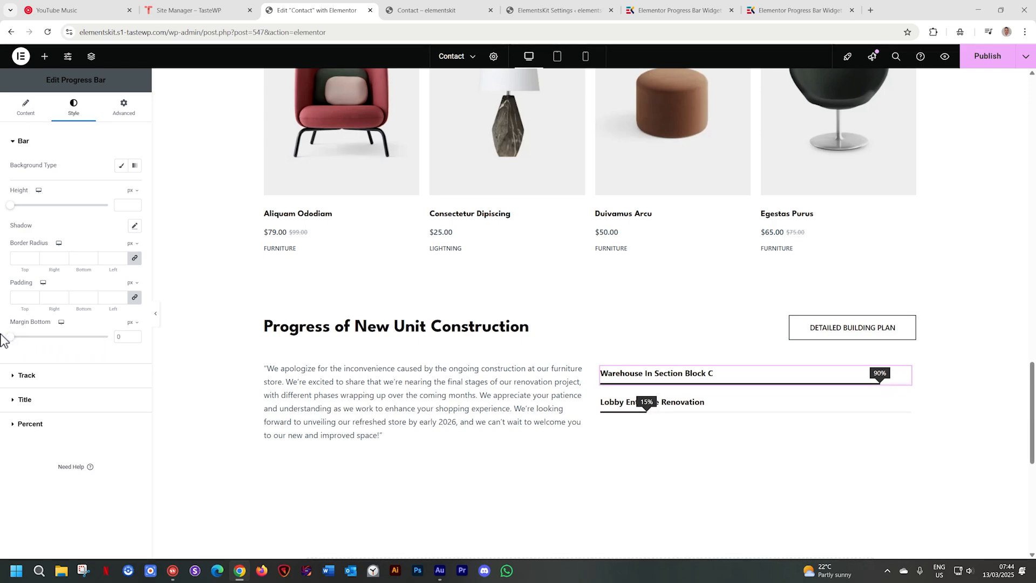
# - Set the "Warehouse In Section Block C" progress bar's height to 1 px and its title's bottom margin to 6
pyautogui.moveTo(9, 207)
pyautogui.mouseDown()
pyautogui.moveTo(27, 211)
pyautogui.moveTo(8, 210)
pyautogui.mouseUp()
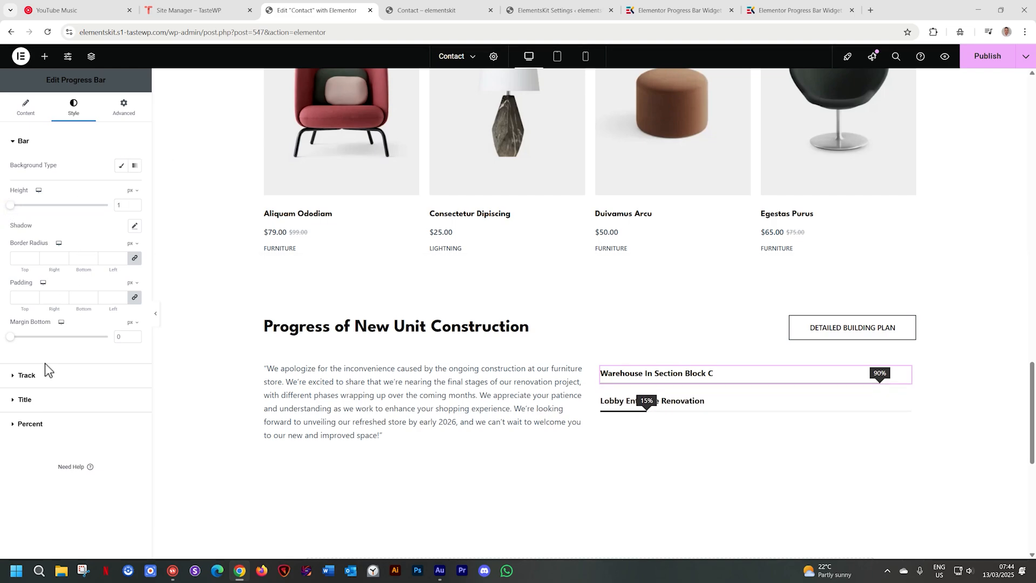
pyautogui.click(27, 378)
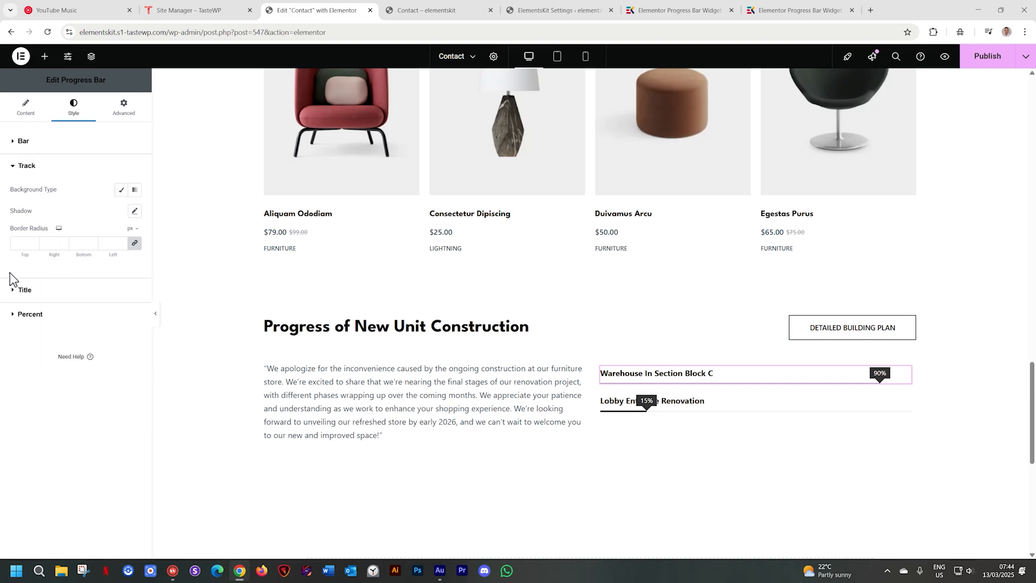
pyautogui.click(13, 291)
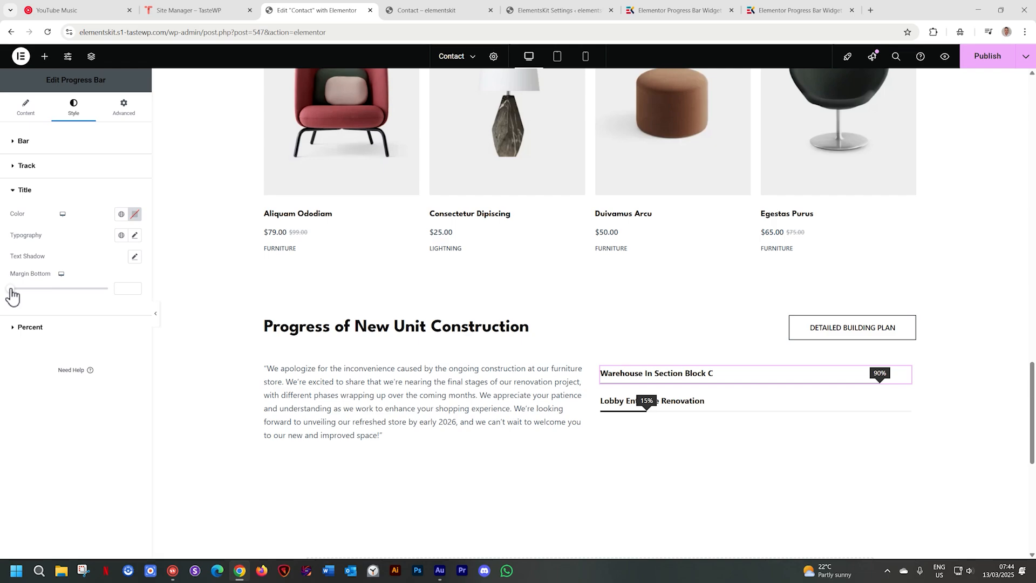
pyautogui.moveTo(12, 294)
pyautogui.mouseDown()
pyautogui.moveTo(36, 294)
pyautogui.moveTo(9, 296)
pyautogui.moveTo(18, 297)
pyautogui.mouseUp()
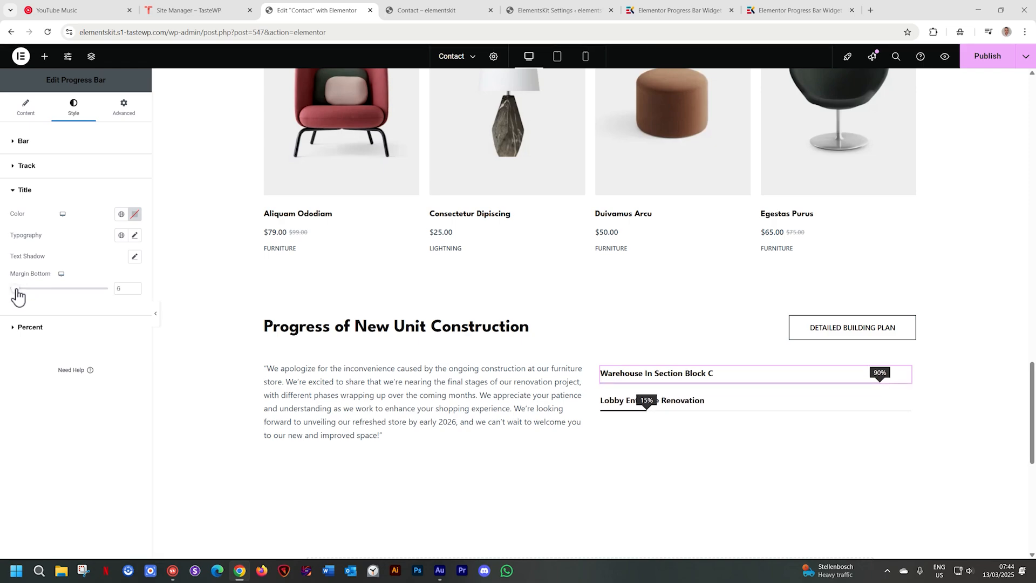
pyautogui.click(29, 330)
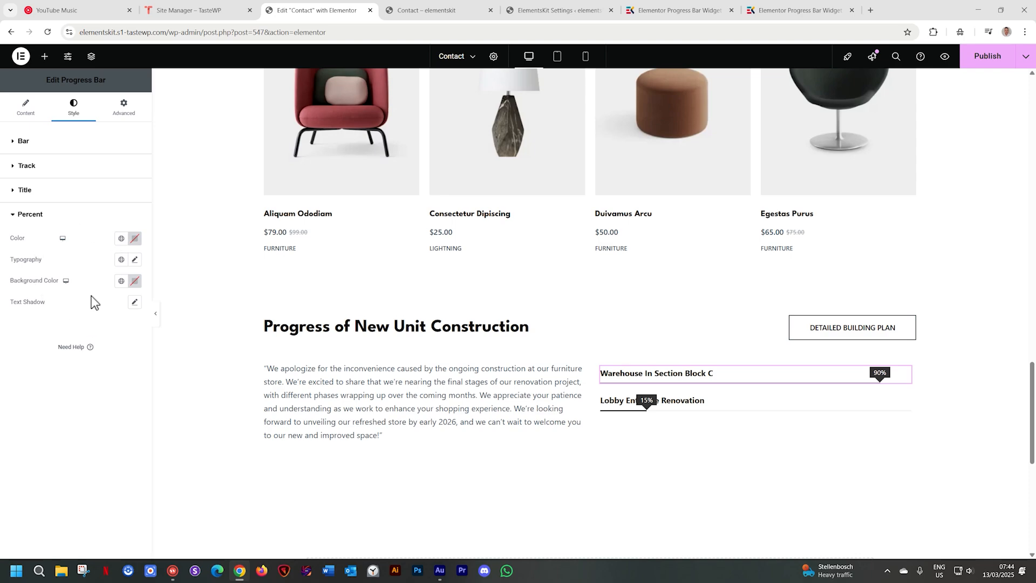
# - Duplicate the "Warehouse In Section Block C" progress bar and delete the "Lobby Entrance Renovation" bar
pyautogui.click(793, 400)
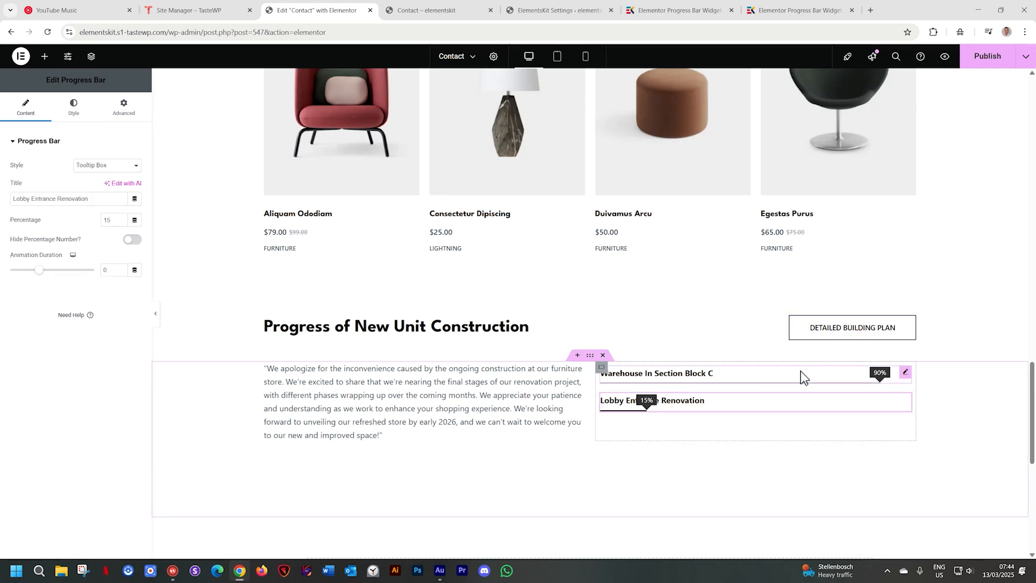
pyautogui.click(704, 377)
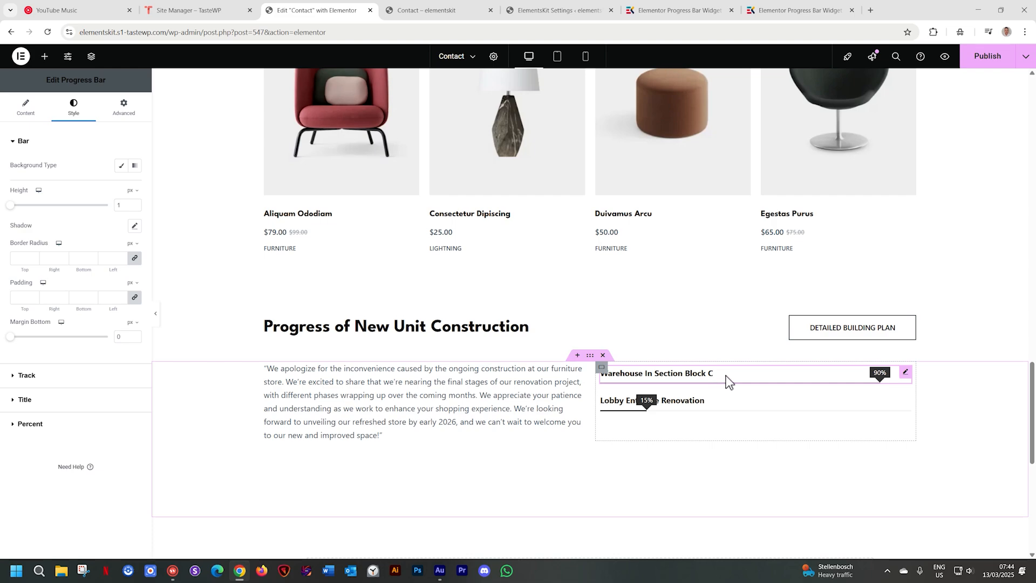
pyautogui.rightClick(750, 378)
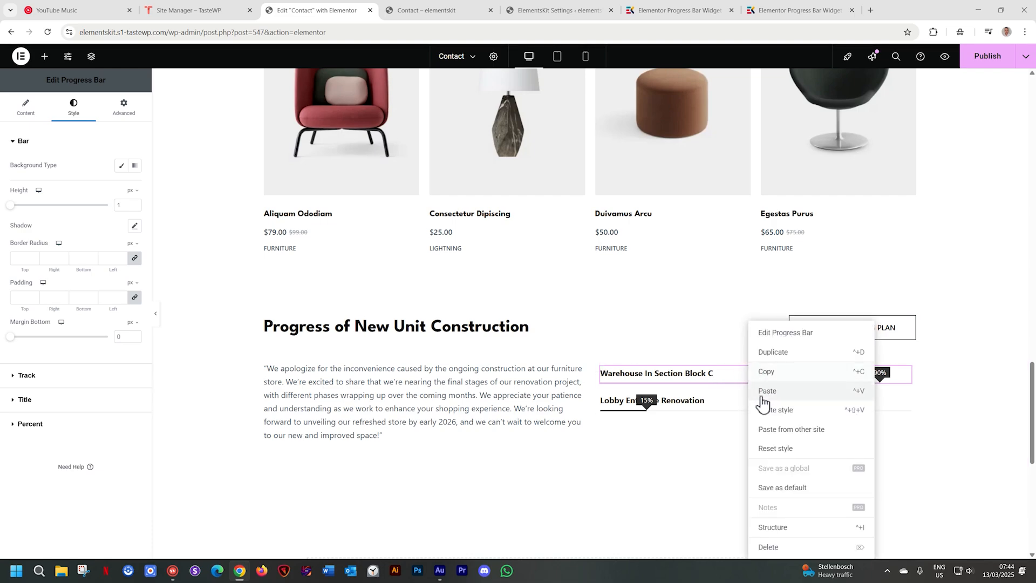
pyautogui.click(766, 354)
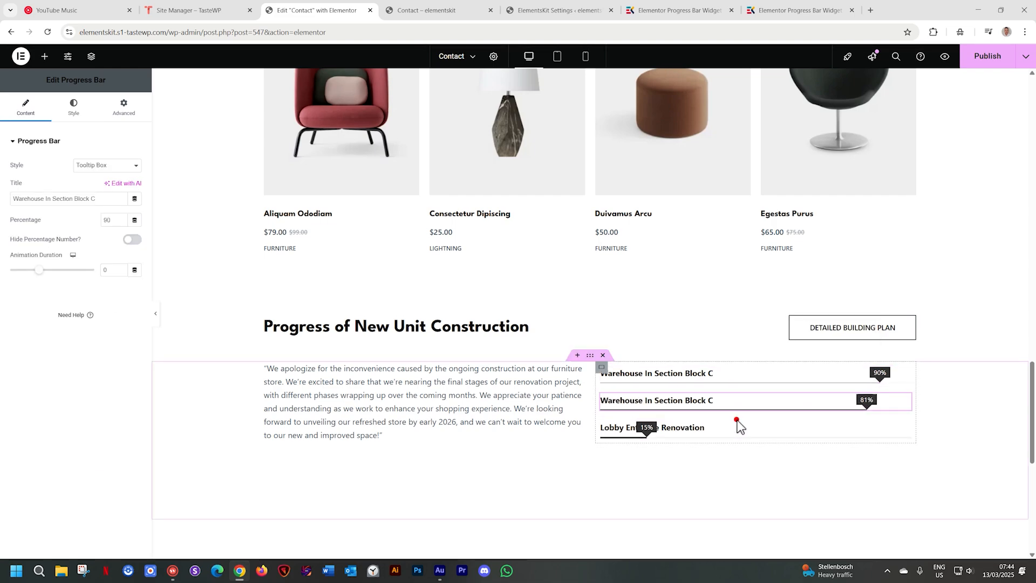
pyautogui.rightClick(721, 425)
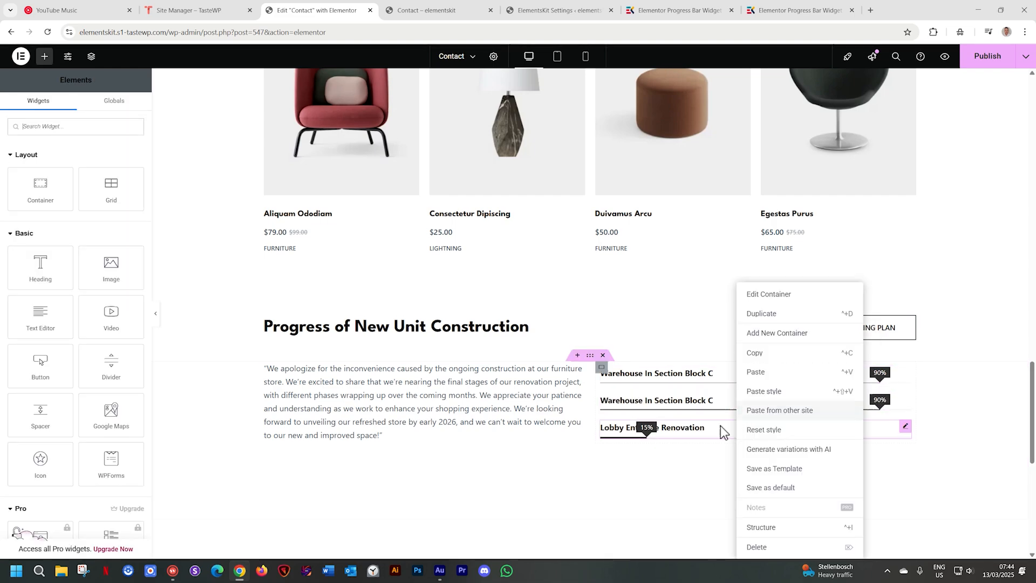
pyautogui.click(747, 547)
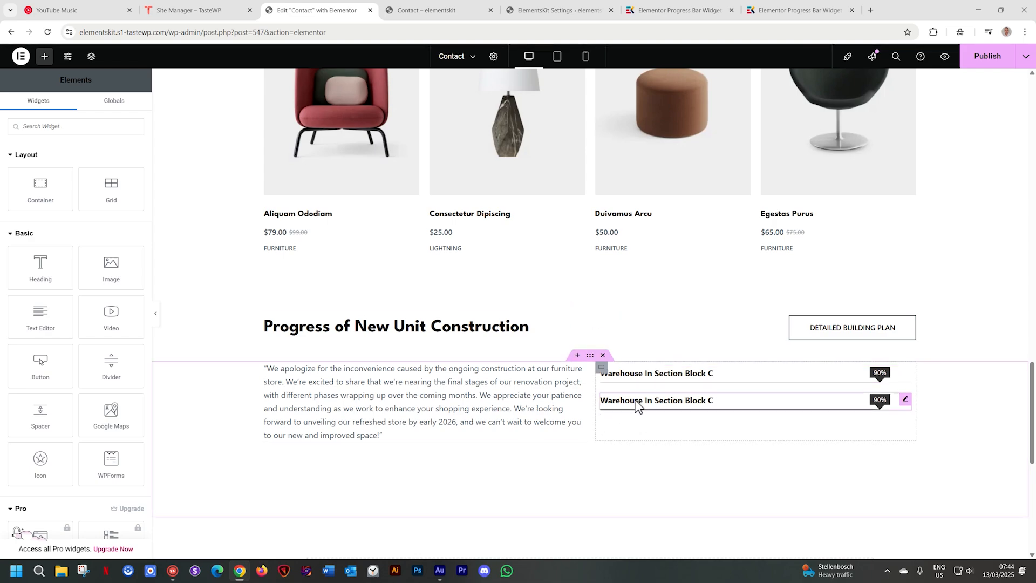
# - Check how the progress bars in the construction section look in the tablet and mobile layouts
pyautogui.click(651, 401)
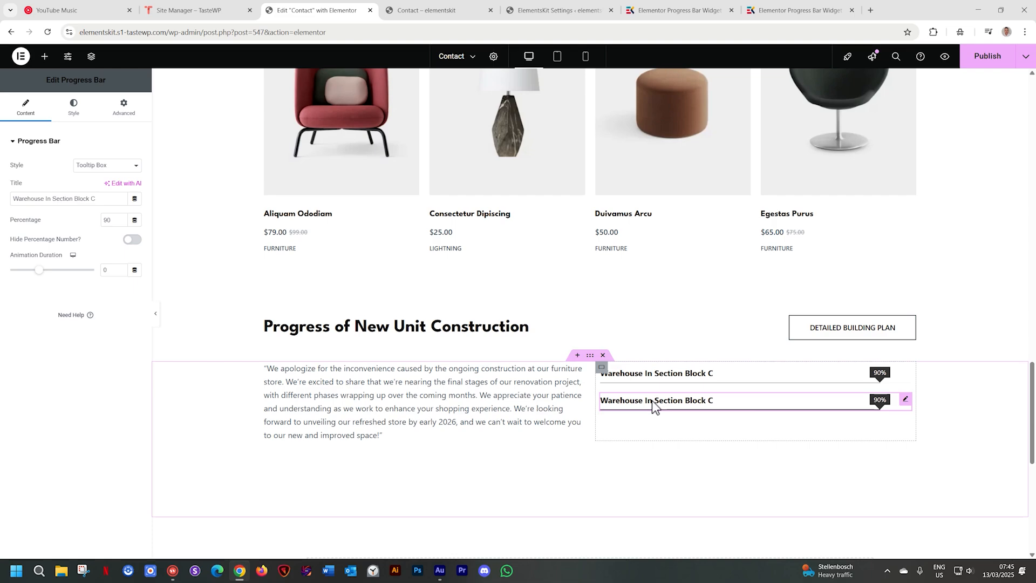
pyautogui.click(559, 57)
pyautogui.scroll(-10, 576, 180)
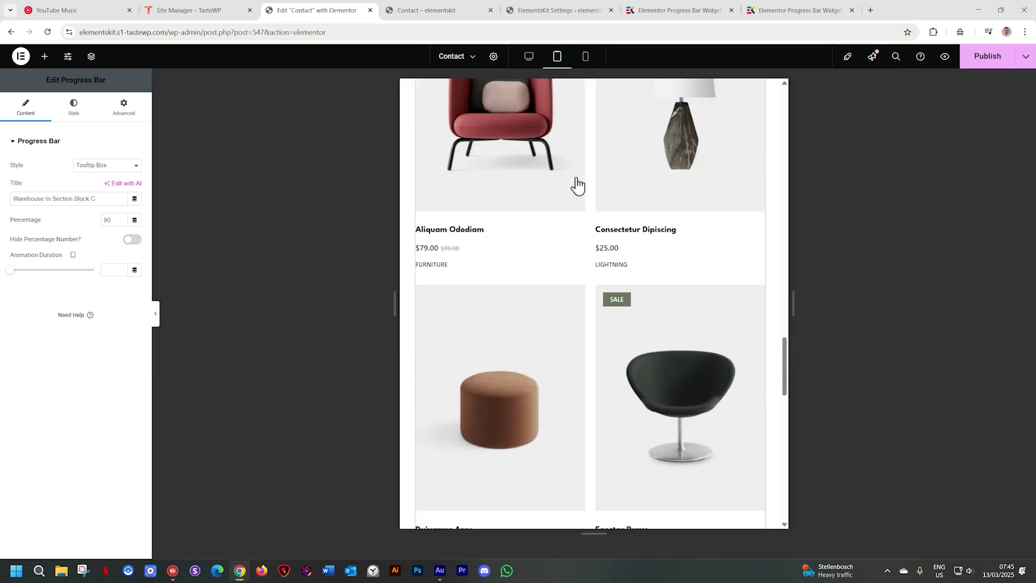
pyautogui.click(586, 57)
pyautogui.scroll(-5, 624, 294)
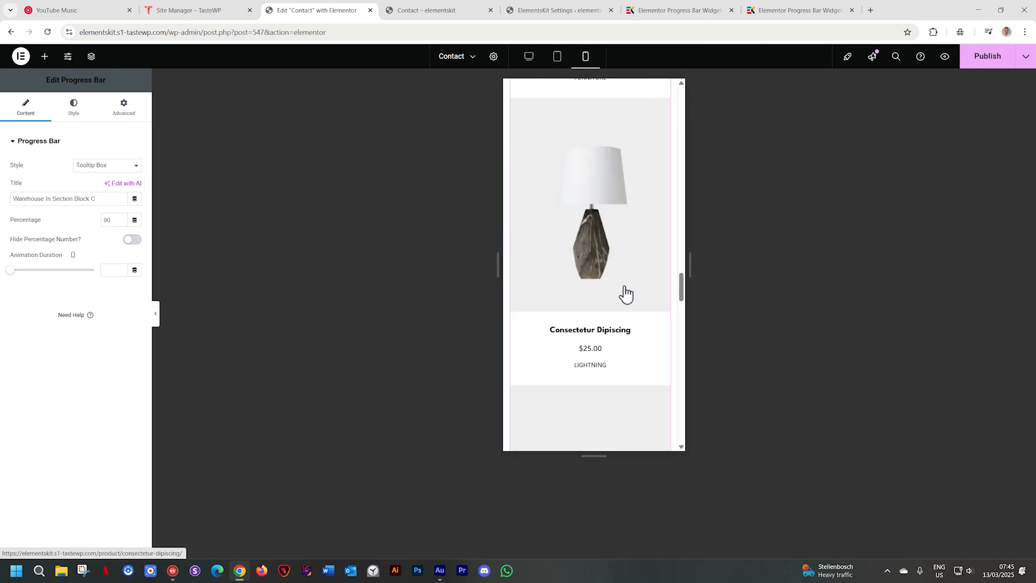
pyautogui.scroll(1, 630, 299)
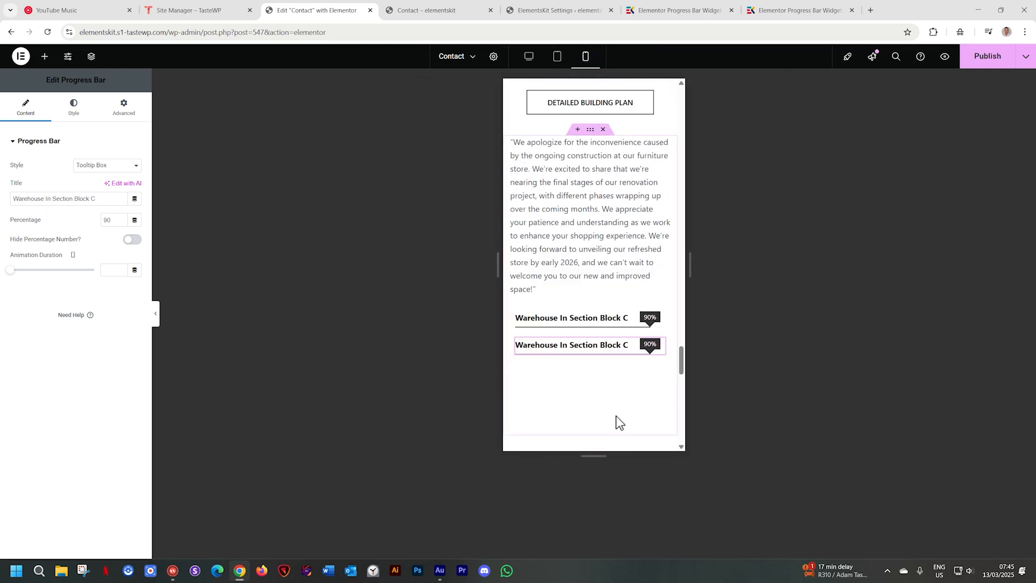